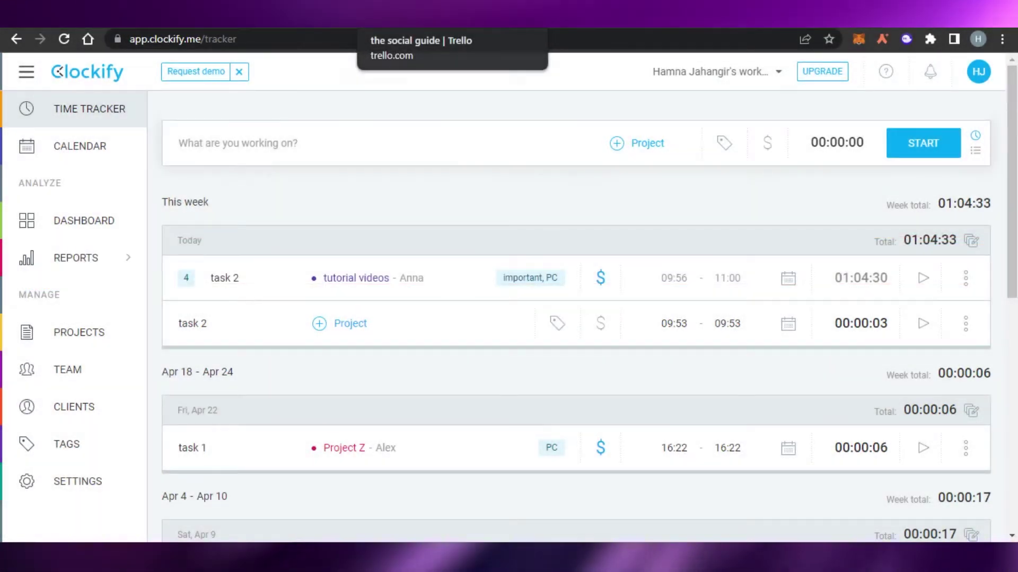
Flip between the Clockify Time Tracker and Trello home tabs to compare them.
left_click(381, 16)
key("ctrl+Tab")
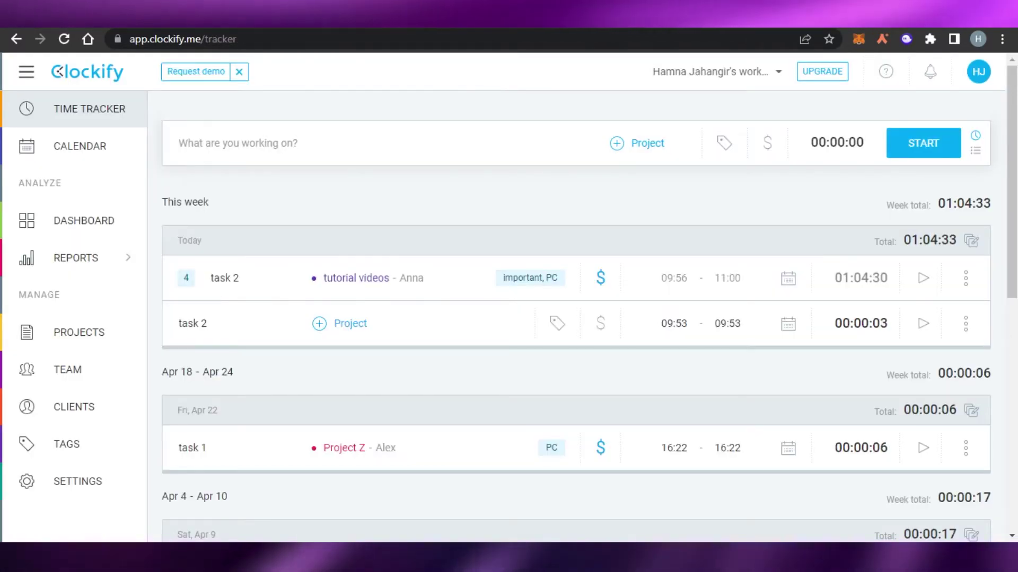
key("ctrl+Tab")
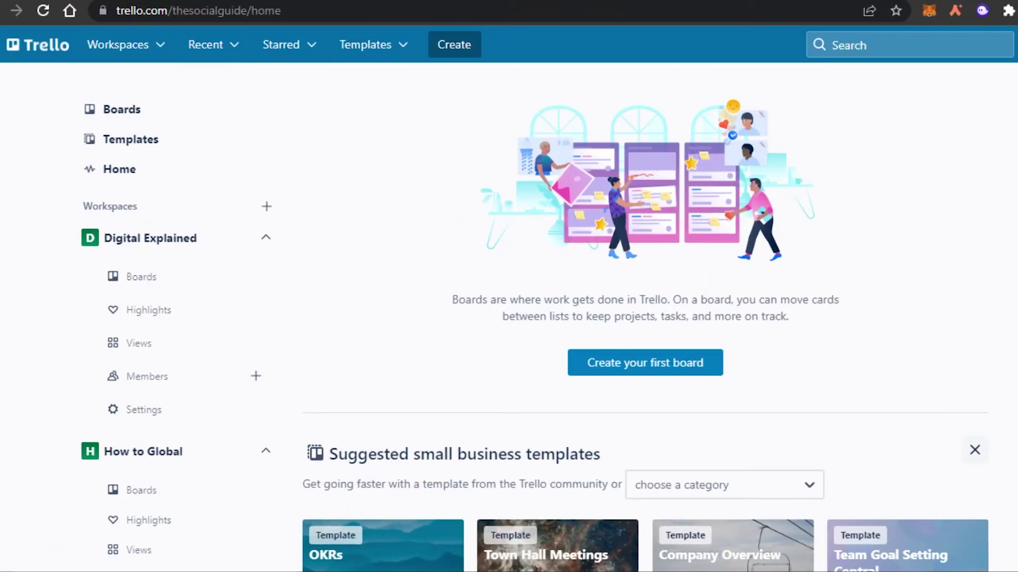
key("ctrl+Tab")
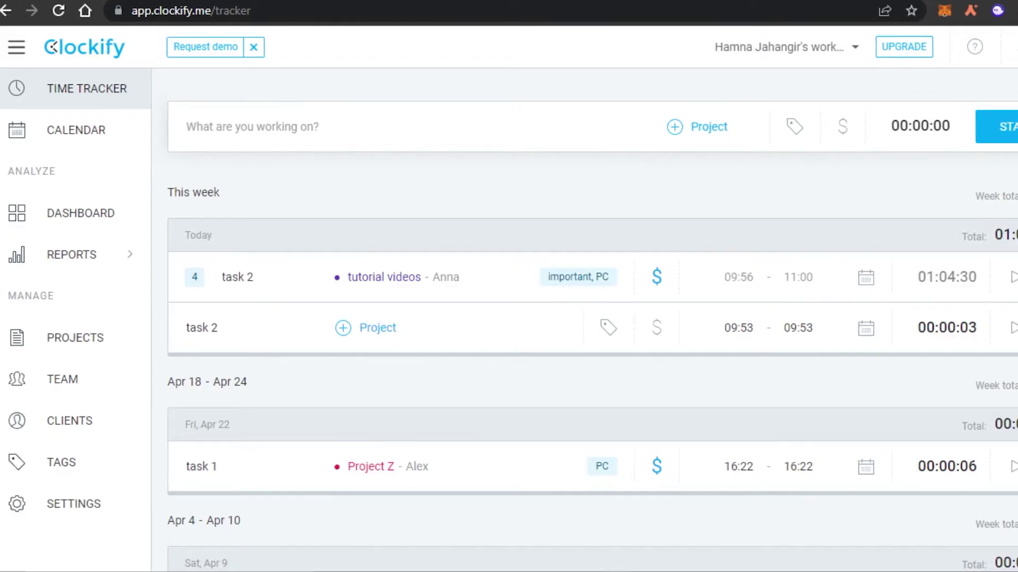
key("ctrl+Tab")
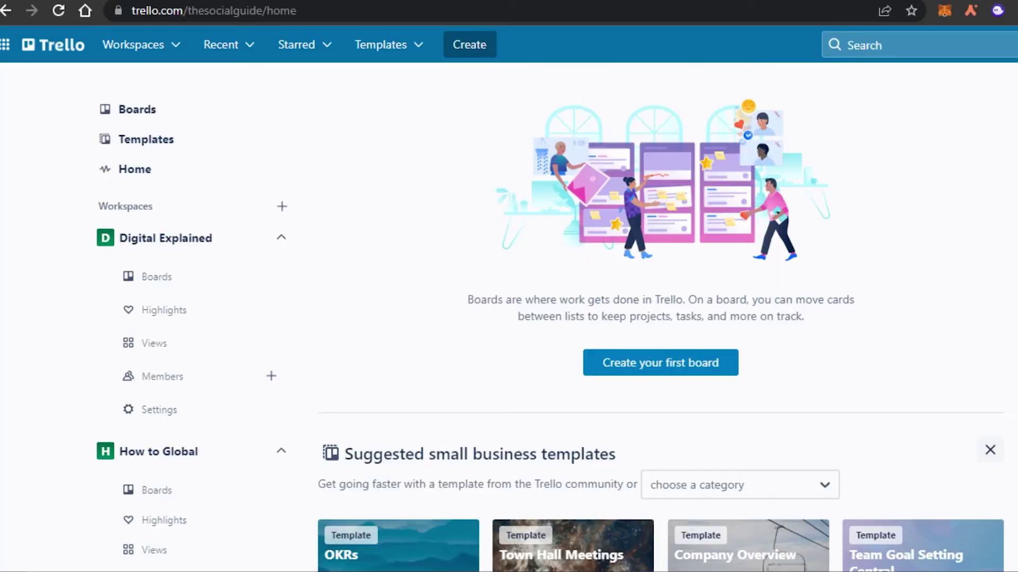
key("ctrl+Tab")
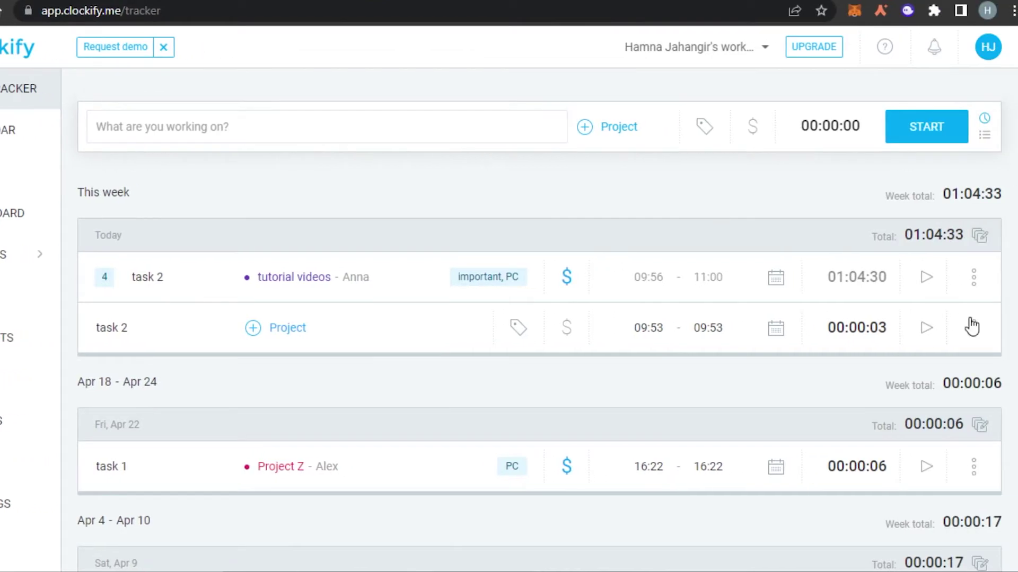
Scroll the Clockify Time Tracker through earlier weeks' entries and back to the top.
scroll(583, 318, "down", 2)
scroll(539, 363, "down", 8)
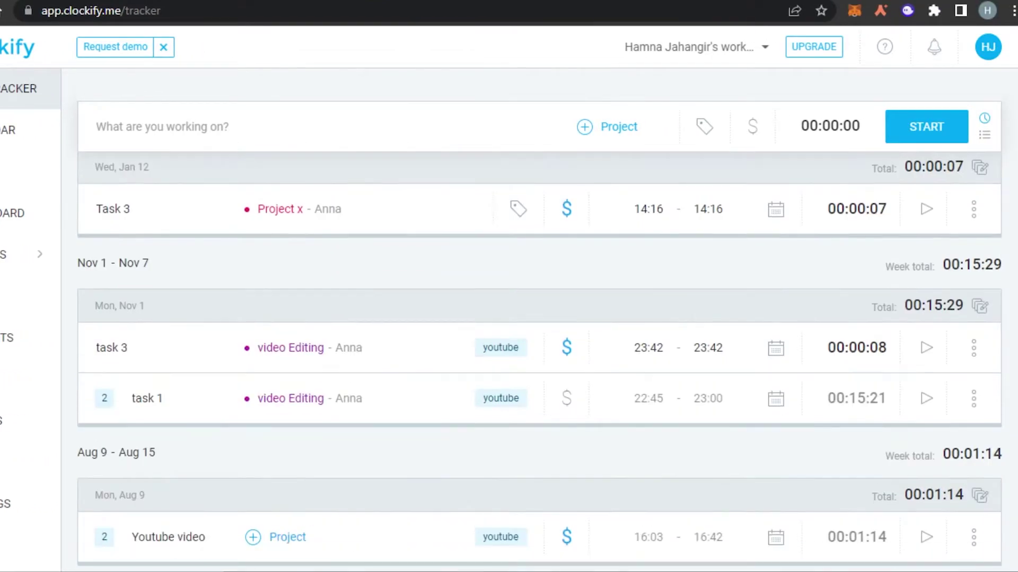
scroll(539, 363, "up", 10)
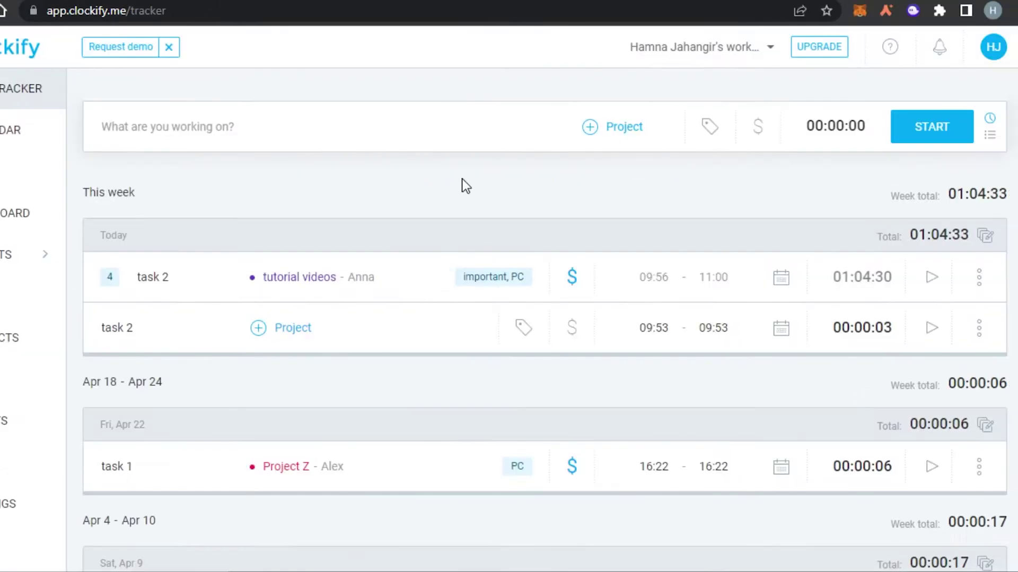
scroll(786, 212, "down", 3)
scroll(536, 360, "up", 3)
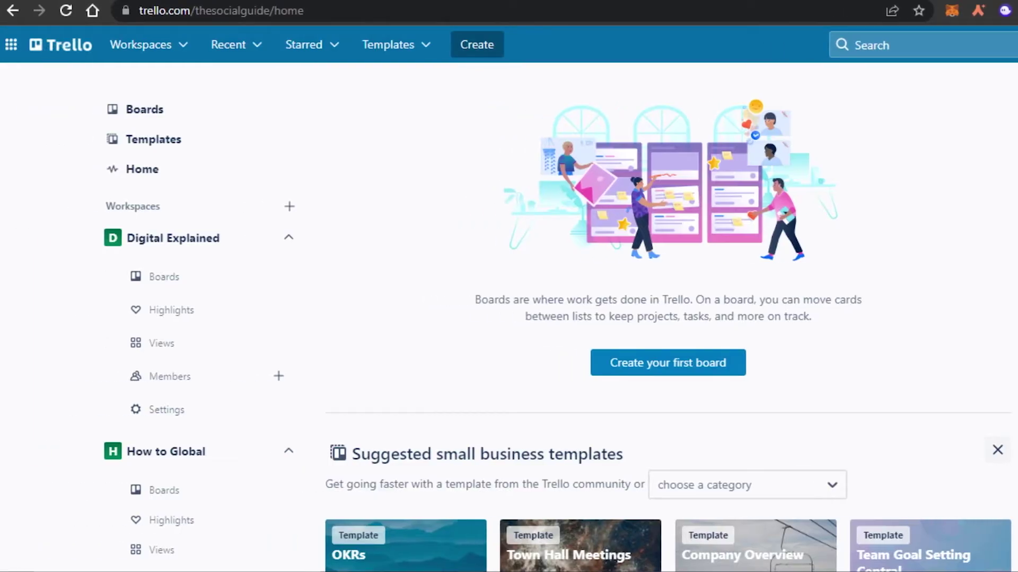
scroll(826, 236, "down", 12)
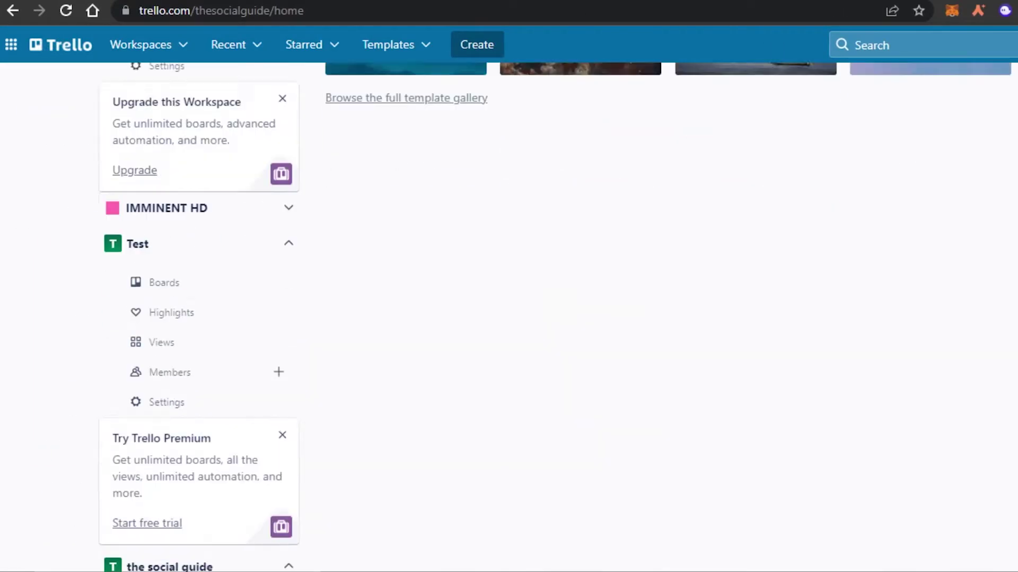
scroll(826, 236, "up", 10)
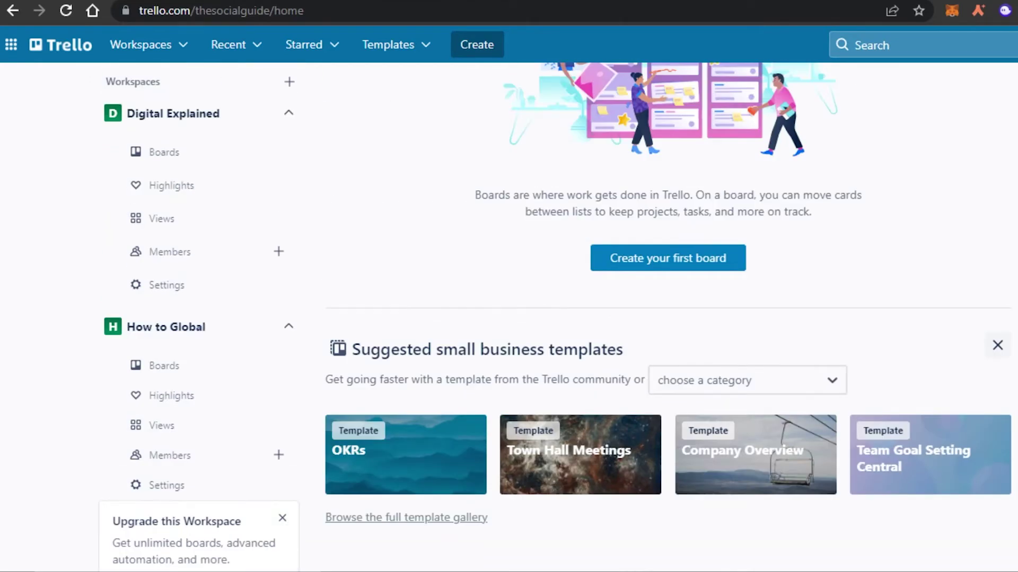
scroll(556, 314, "up", 3)
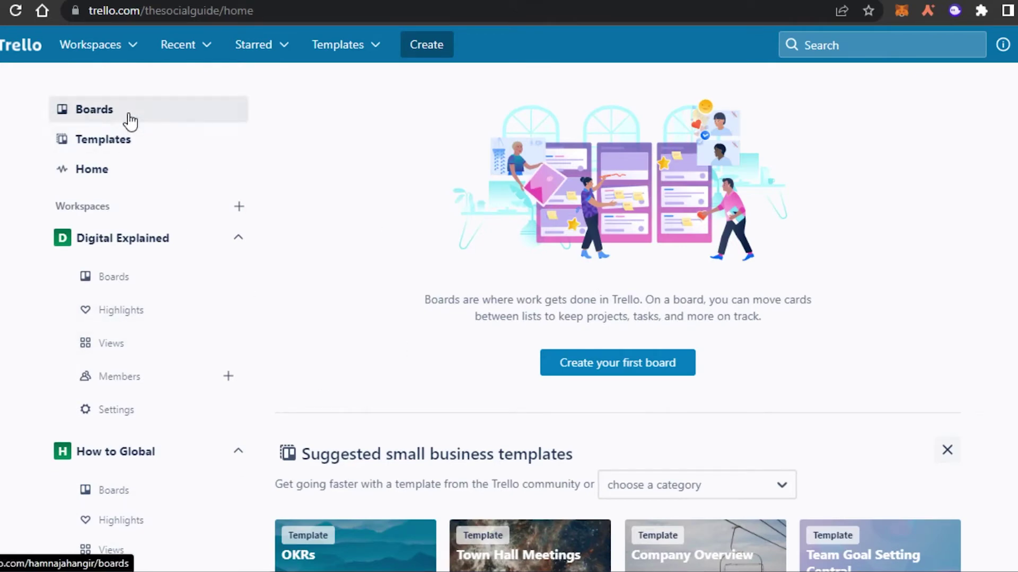
Go to the Test workspace home page showing the TEST and Content Mnagement boards.
left_click(133, 49)
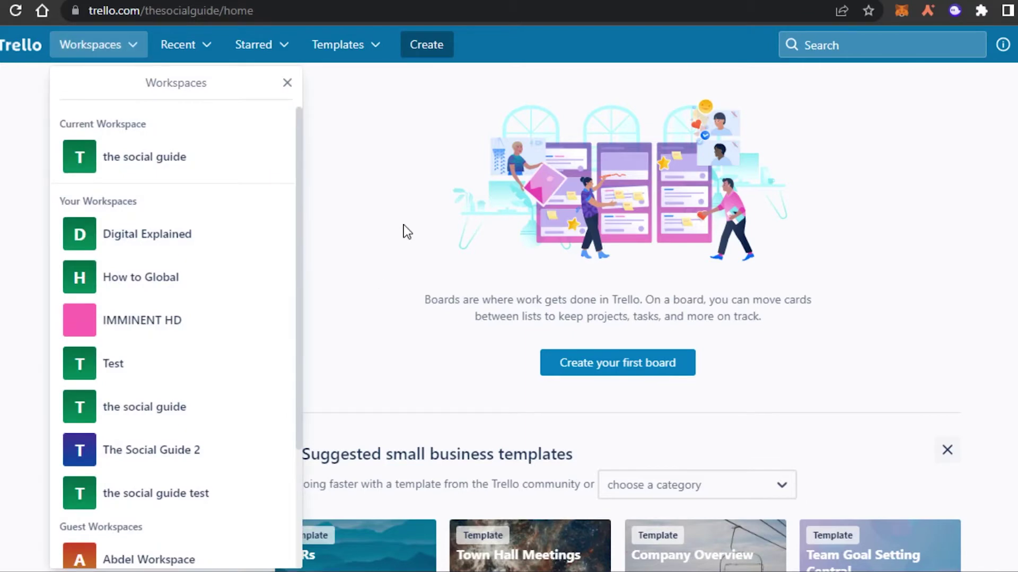
left_click(621, 218)
scroll(223, 281, "down", 8)
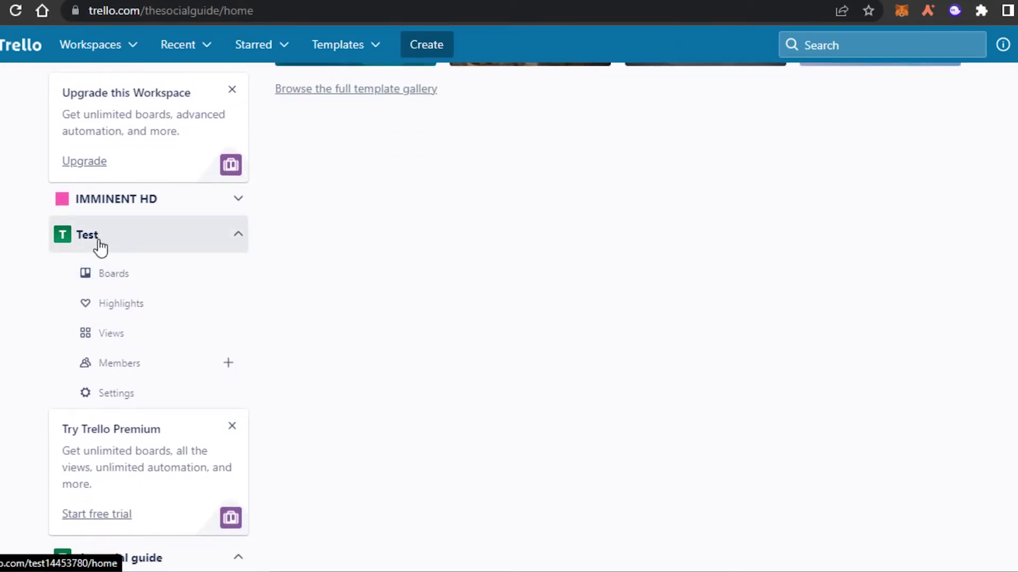
left_click(101, 276)
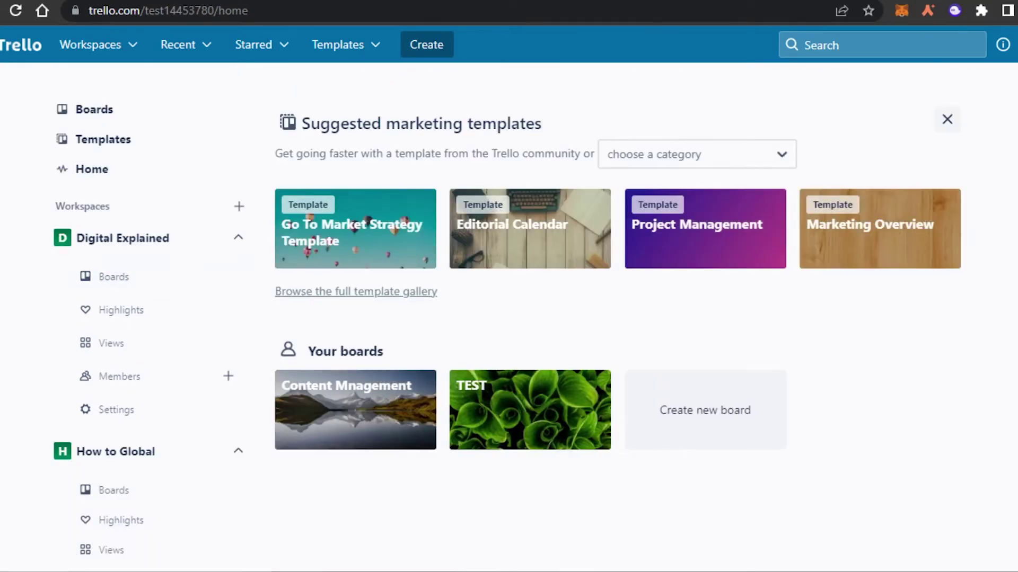
scroll(417, 317, "down", 7)
scroll(416, 317, "up", 7)
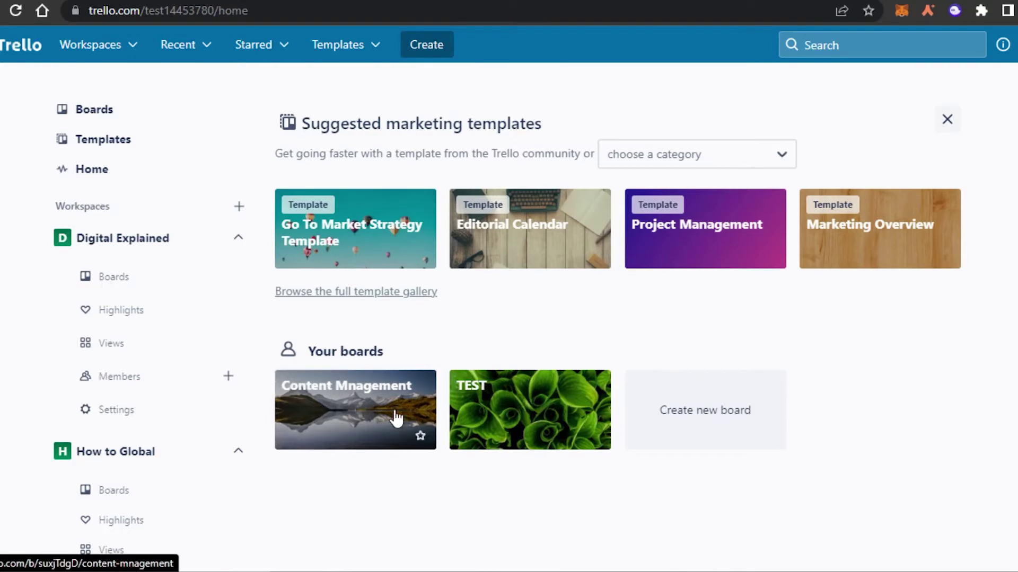
Open the TEST board, scroll across its lists, and show its Power-Ups overview.
left_click(537, 406)
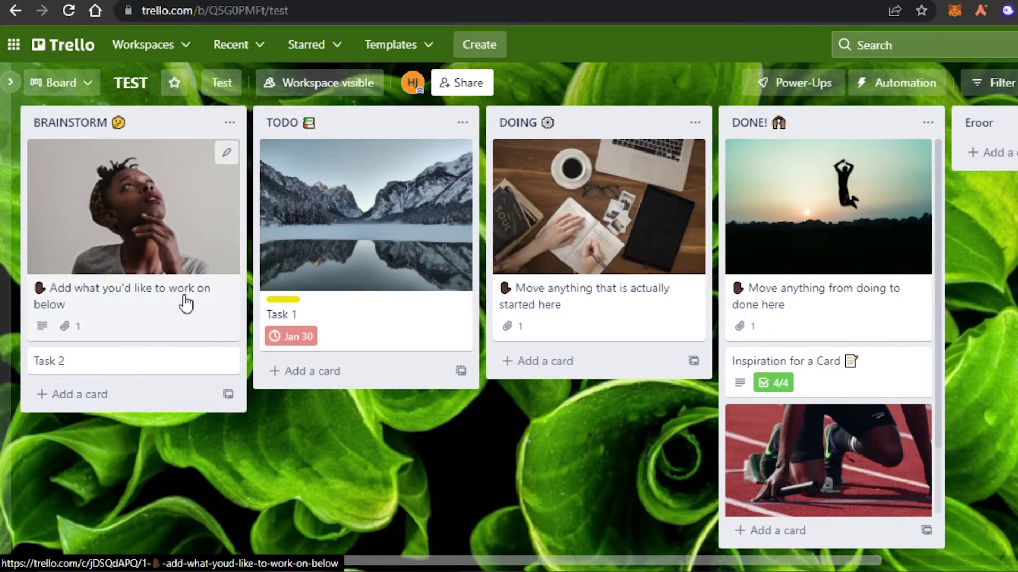
left_click_drag(375, 566, 340, 565)
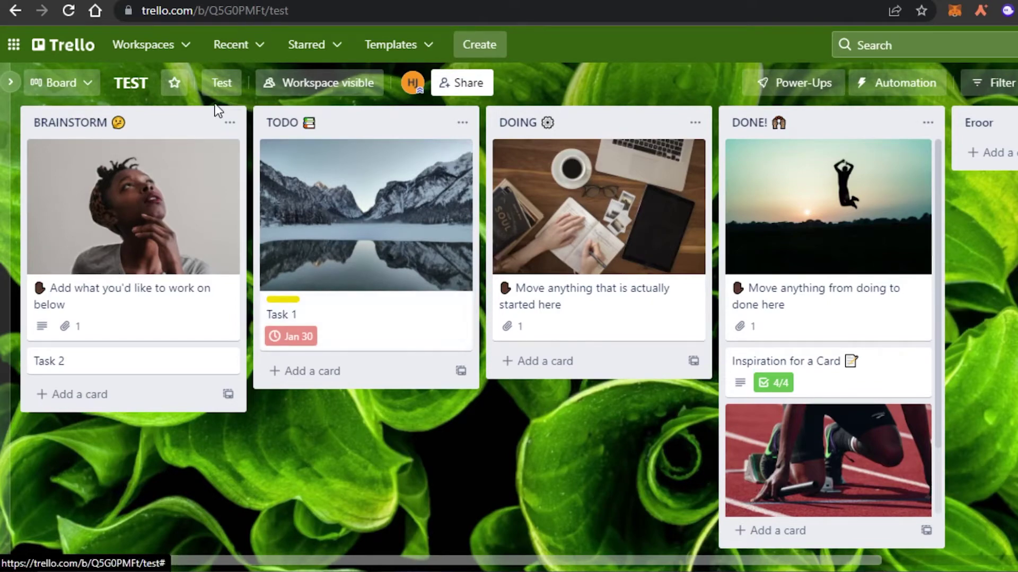
mouse_move(442, 561)
left_mouse_down()
mouse_move(530, 565)
mouse_move(443, 563)
left_mouse_up()
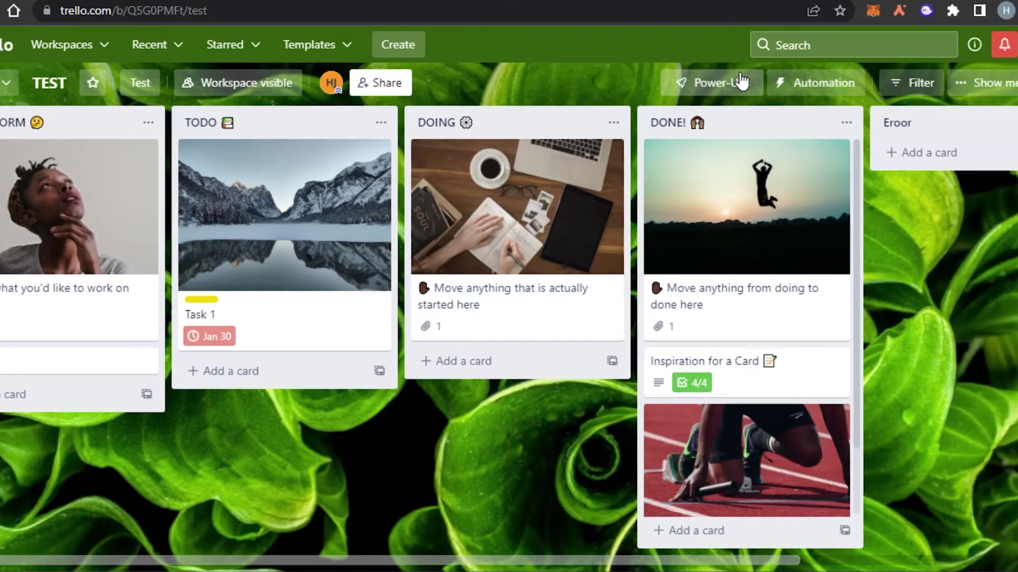
left_click(742, 82)
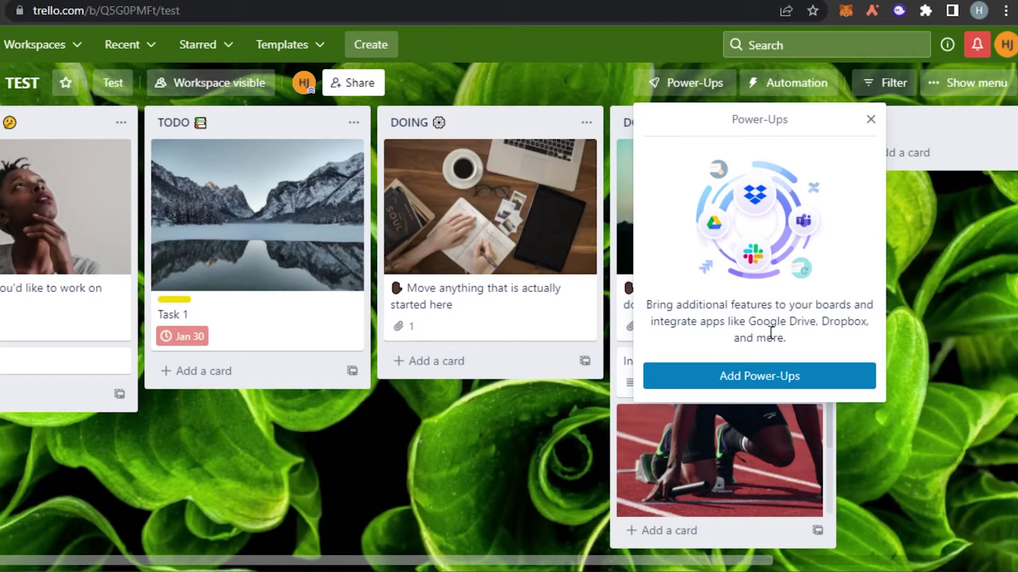
Browse the full Power-Ups directory from Featured through other integrations and back.
left_click(771, 384)
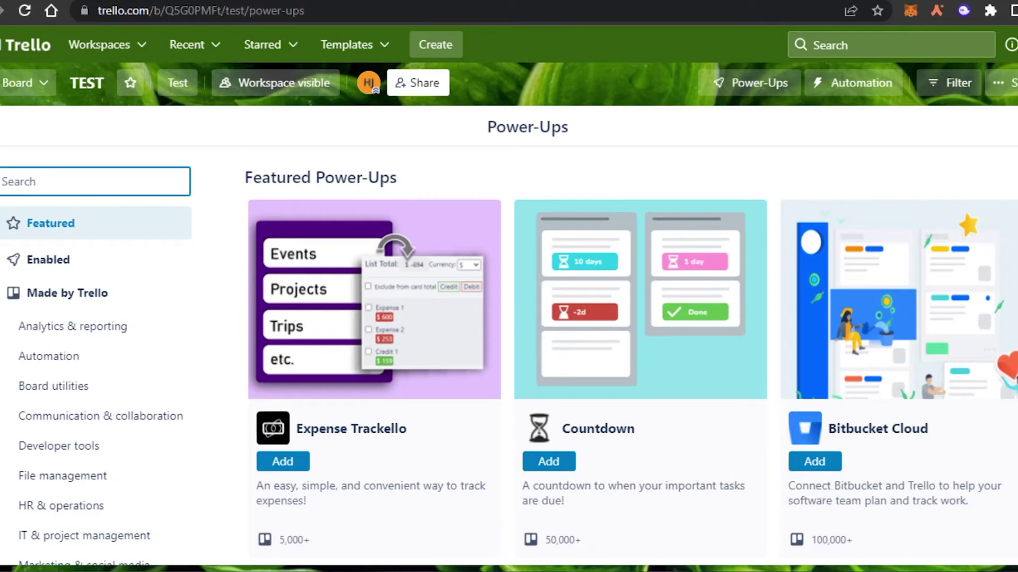
scroll(518, 357, "down", 8)
scroll(517, 357, "up", 8)
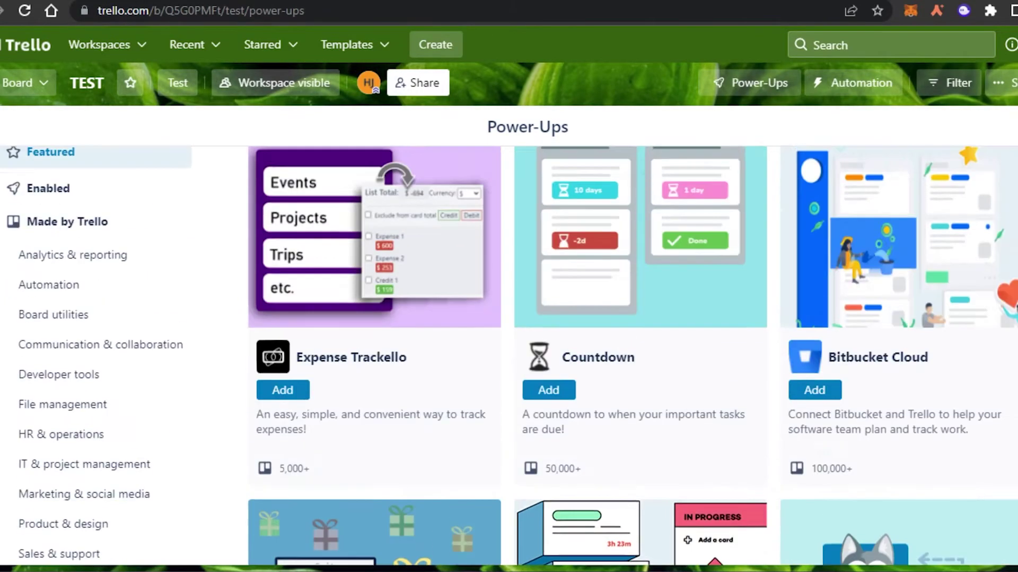
scroll(518, 357, "down", 10)
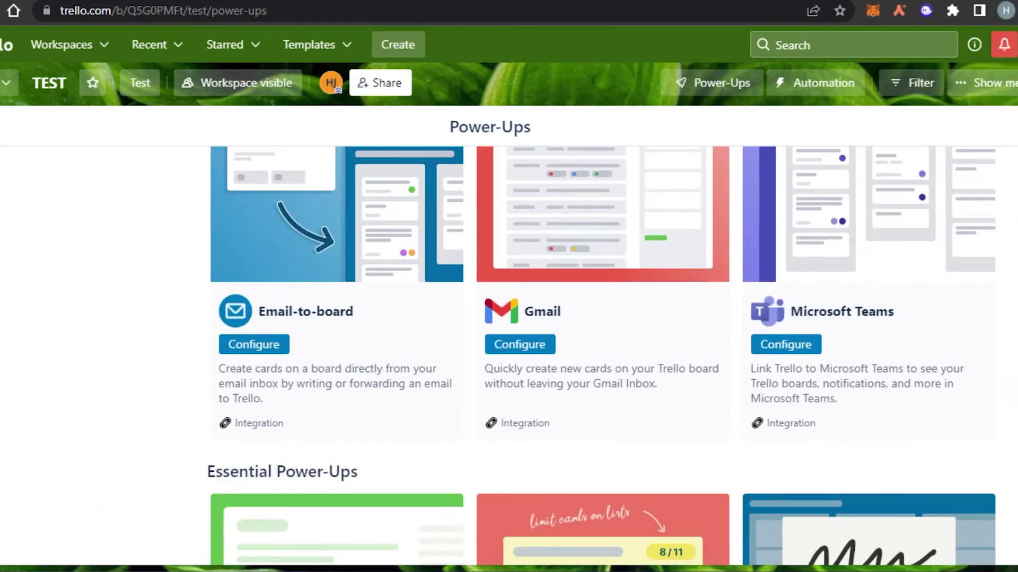
scroll(517, 357, "down", 10)
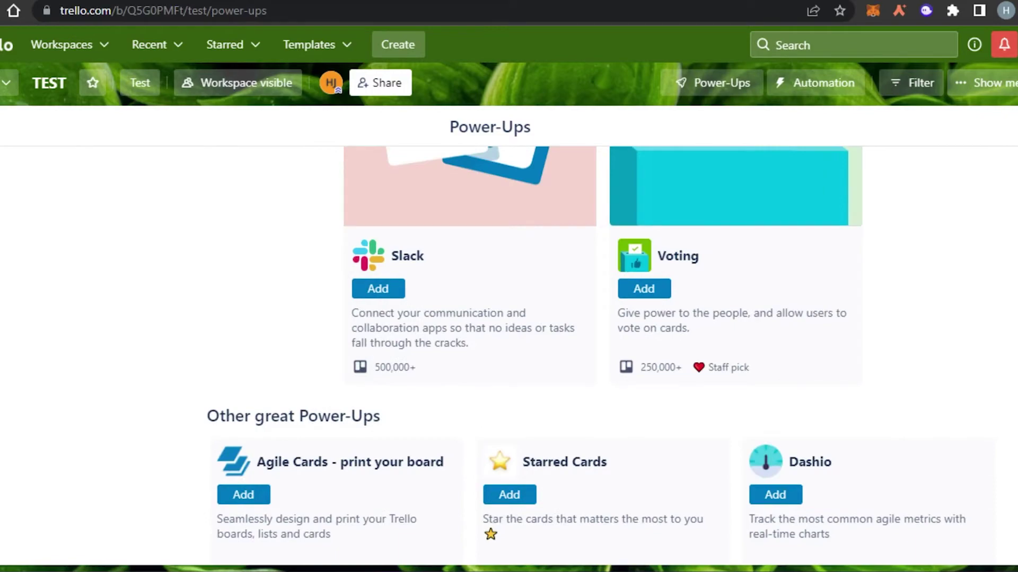
left_click_drag(206, 416, 831, 462)
scroll(517, 356, "up", 10)
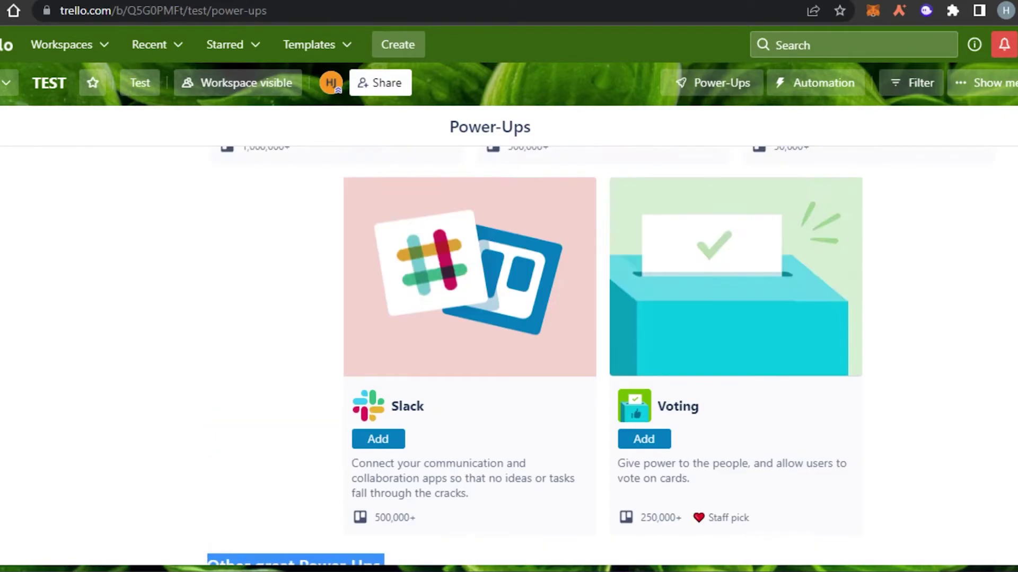
scroll(517, 357, "down", 10)
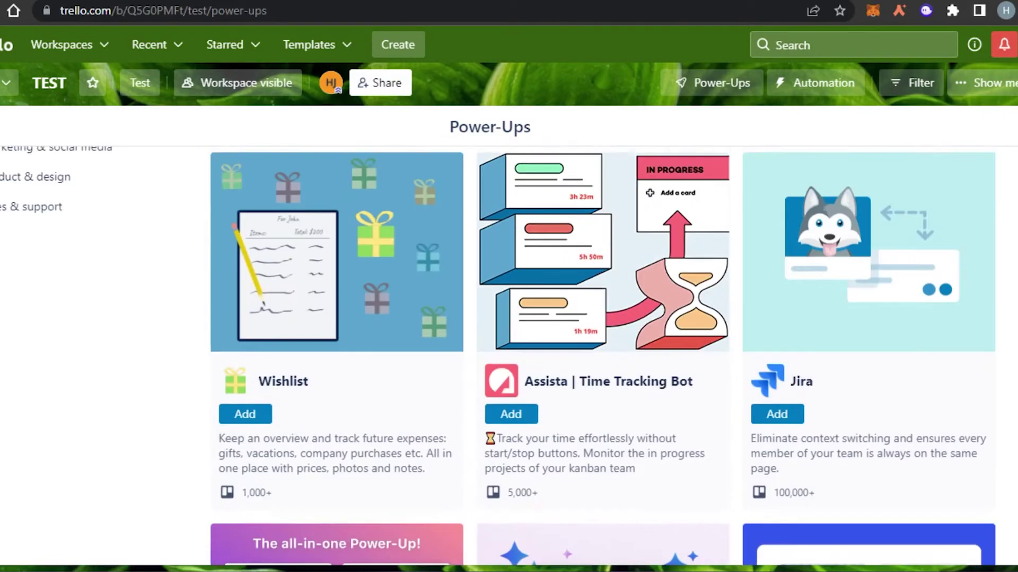
scroll(517, 357, "up", 1)
scroll(518, 357, "up", 10)
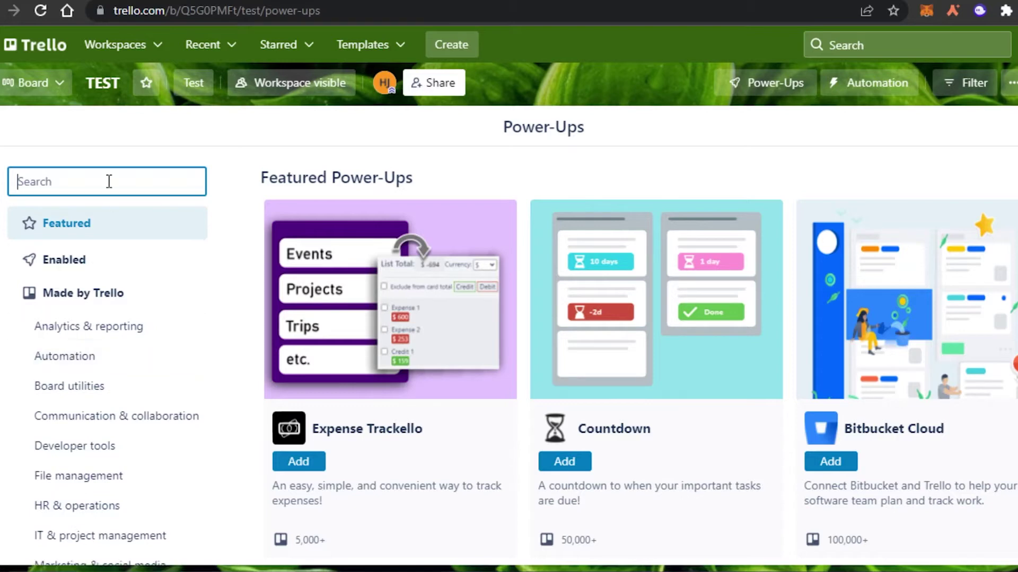
Search 'clockify' and add Clockify Integration for Trello to the TEST board.
type("clockify")
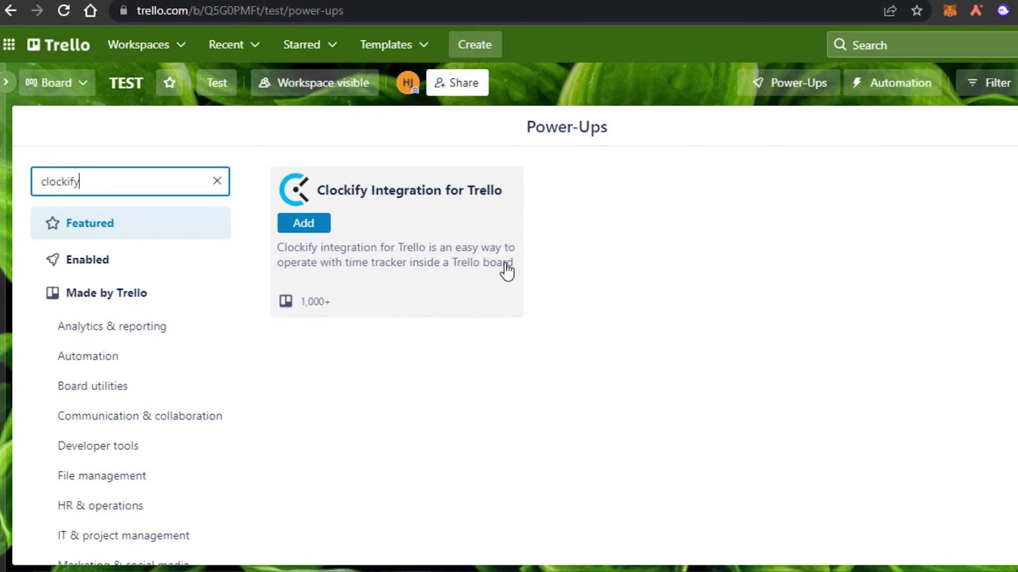
left_click(319, 228)
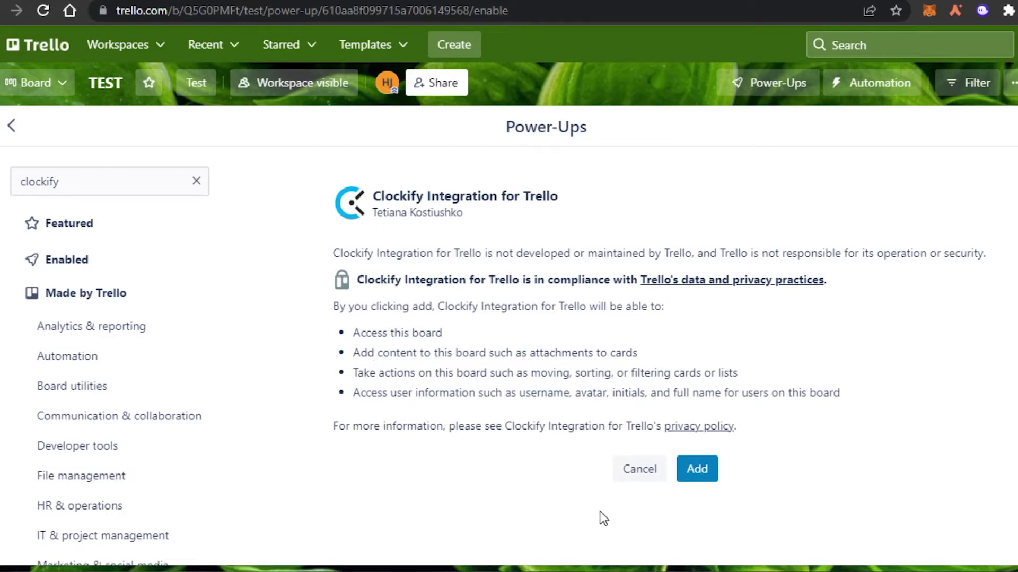
left_click(697, 469)
Filter to enabled Power-Ups, check Clockify's settings and authorize prompt, then close the directory.
left_click(220, 228)
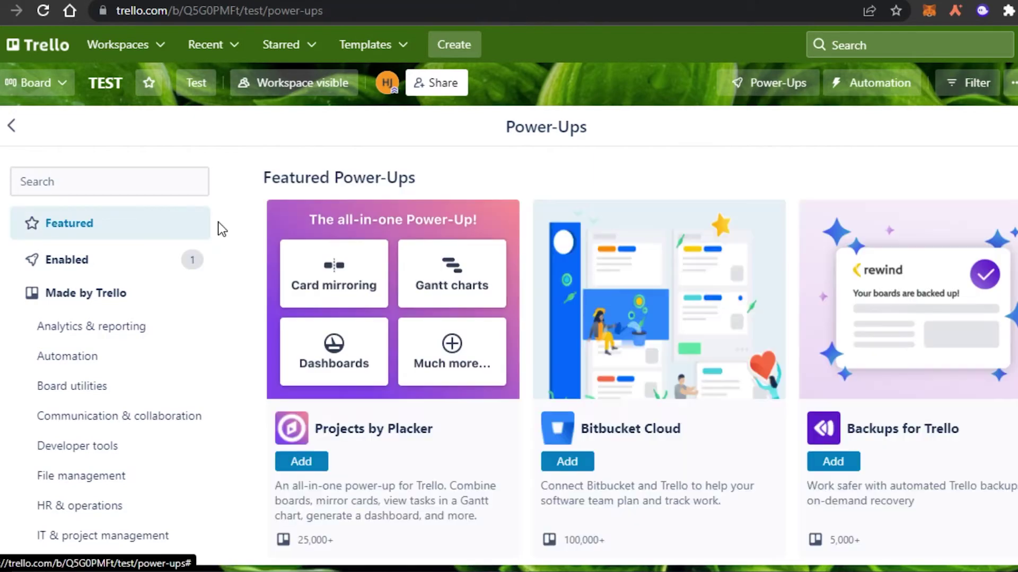
left_click(113, 263)
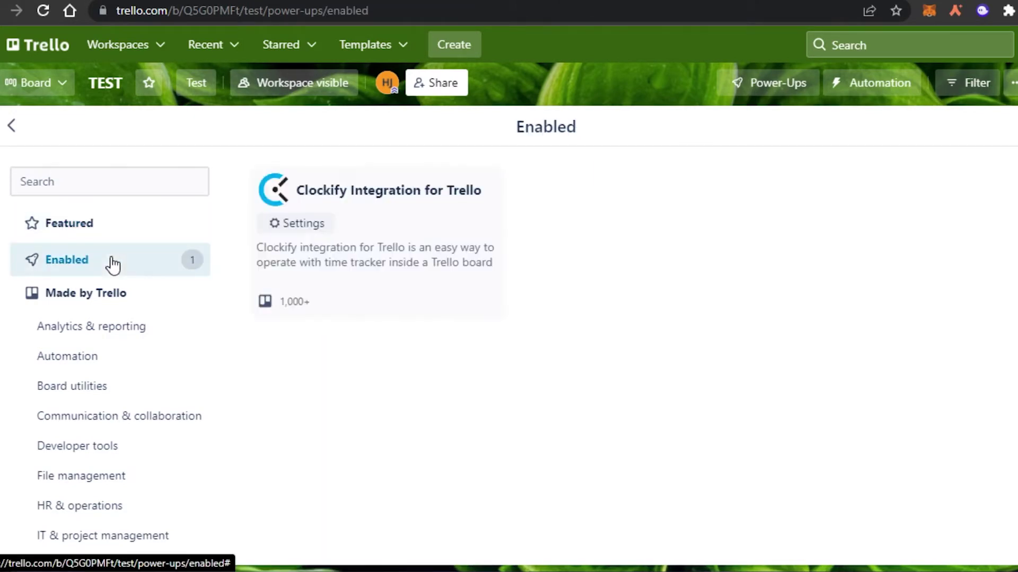
left_click(291, 231)
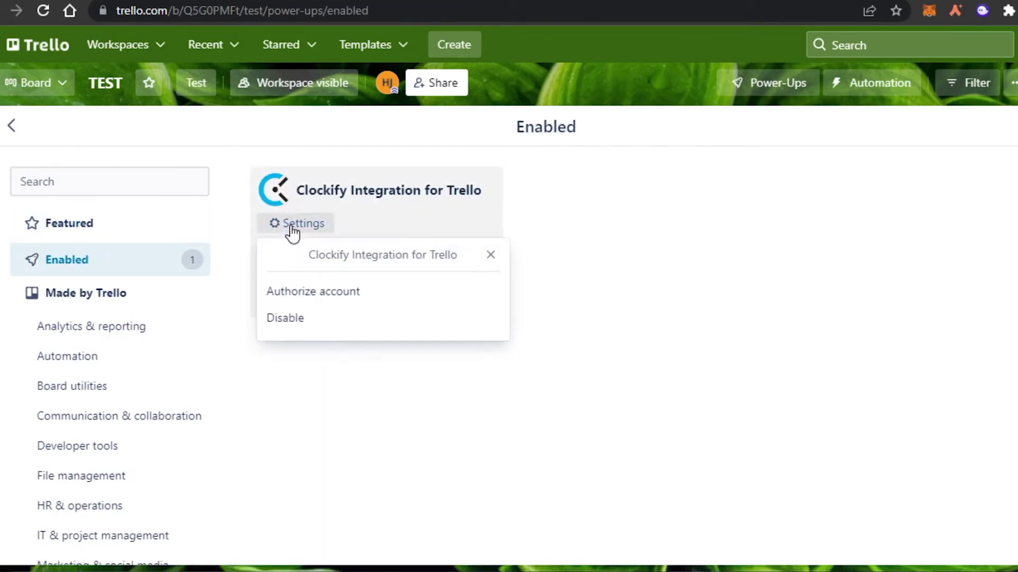
left_click(309, 300)
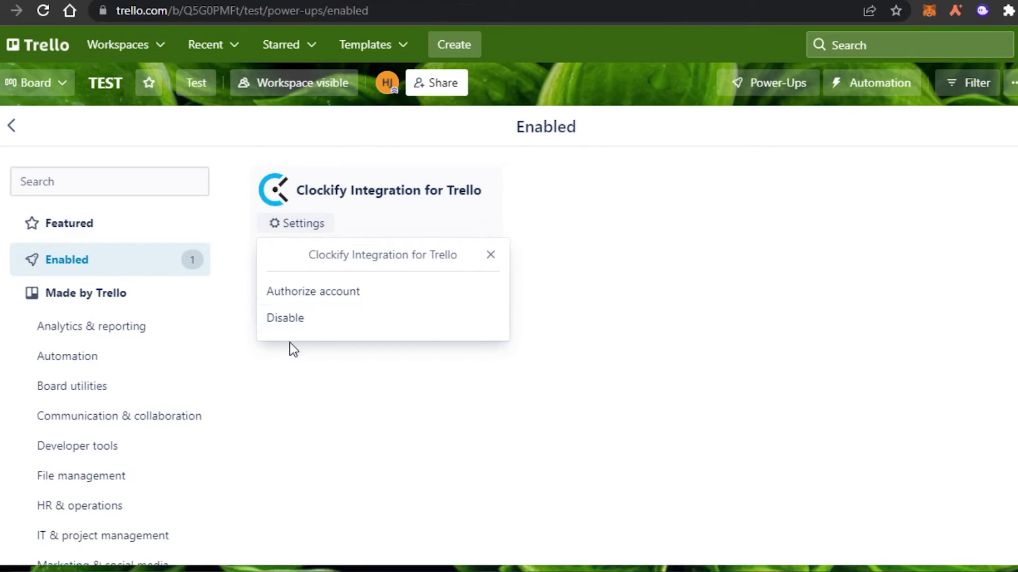
left_click(294, 349)
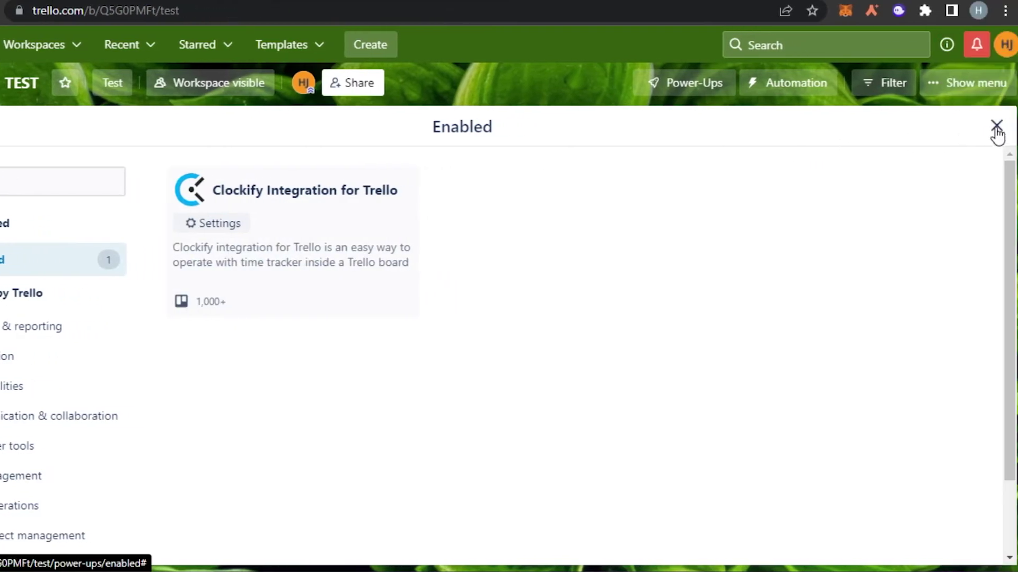
left_click(994, 127)
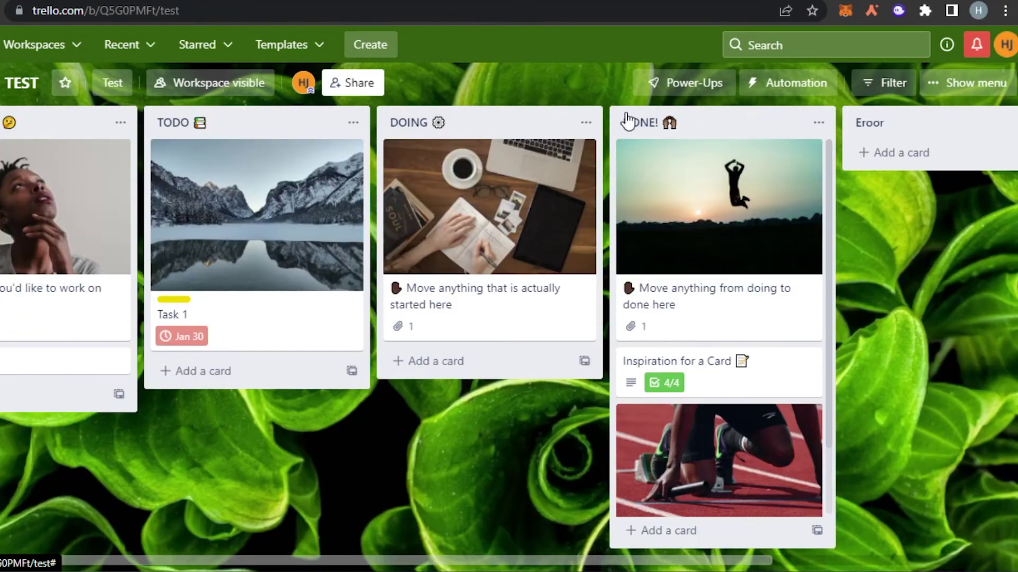
Open the Clockify power-up's details page from the board's Power-Ups settings.
left_click(704, 88)
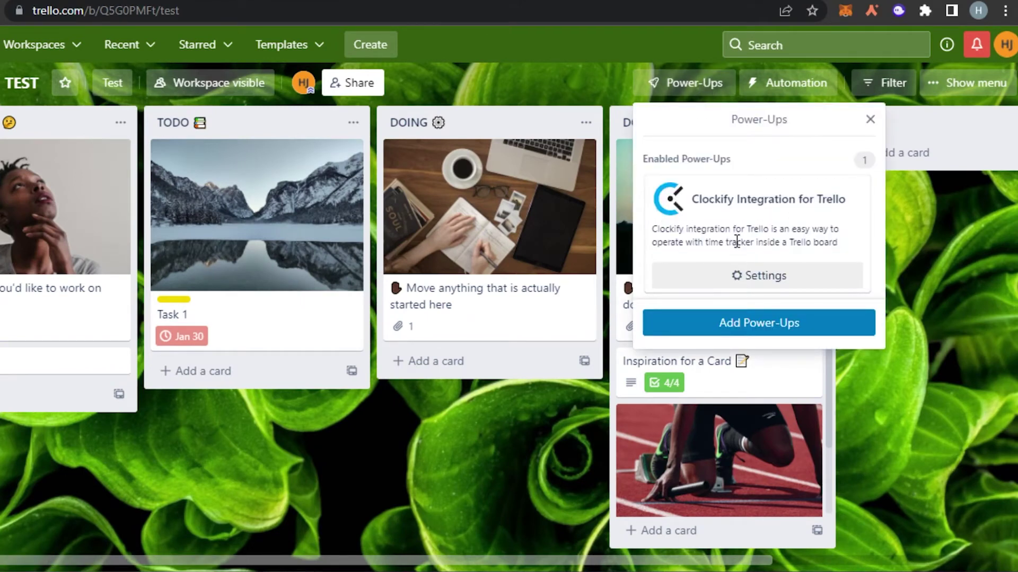
left_click(755, 276)
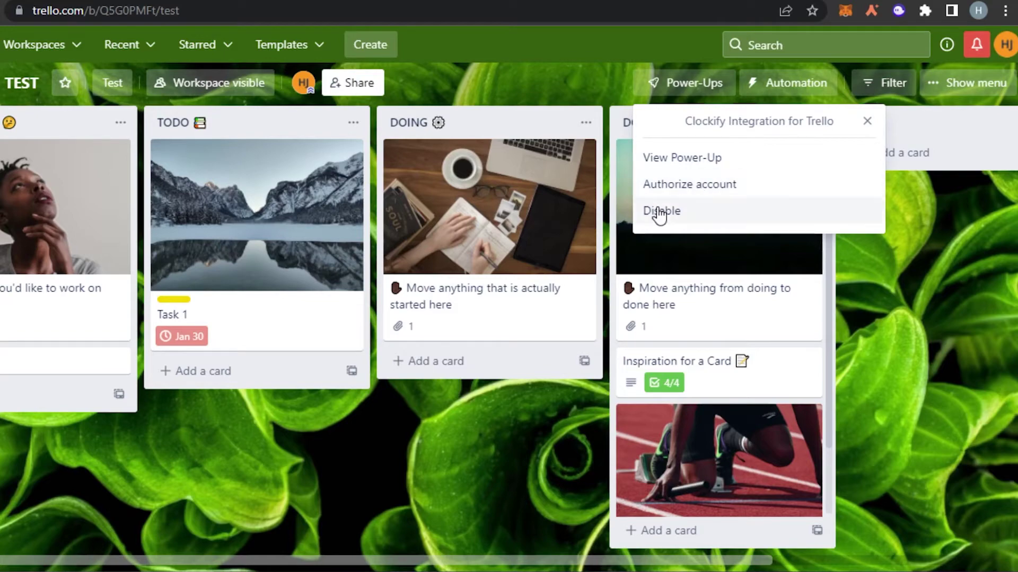
left_click(724, 165)
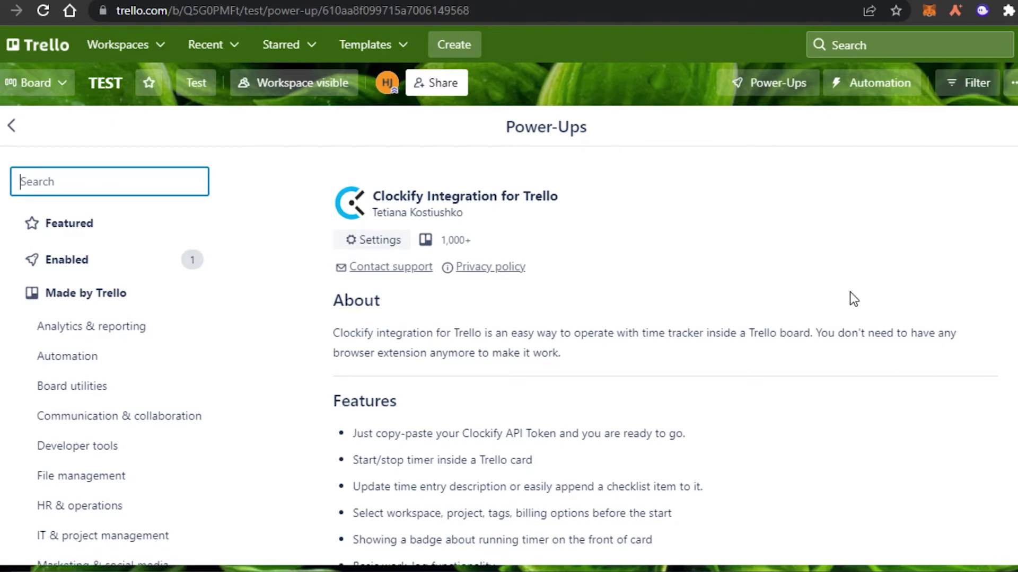
Return to the TEST board and start a new card in the TODO list.
key("Escape")
left_click_drag(479, 561, 421, 530)
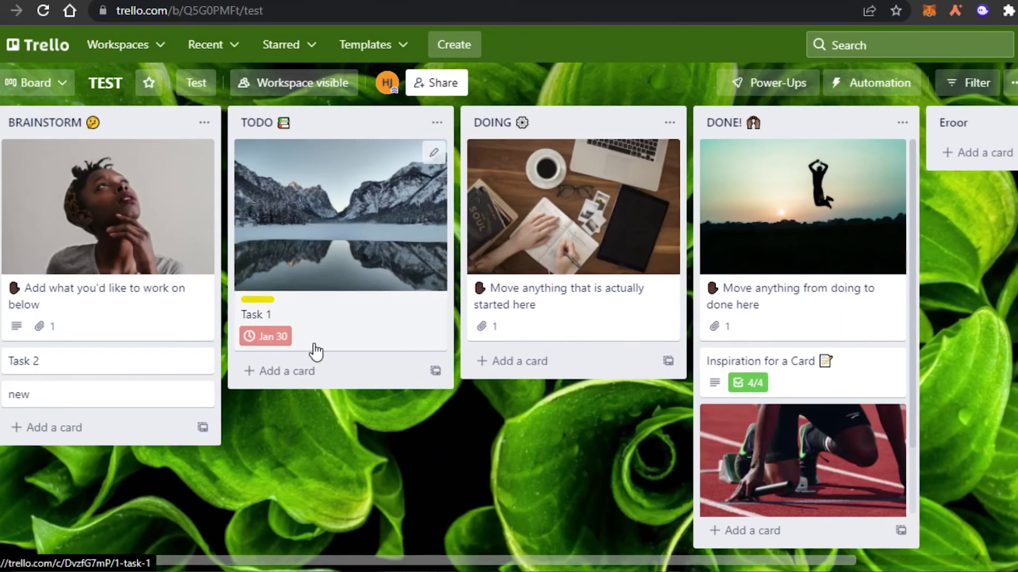
left_click(309, 374)
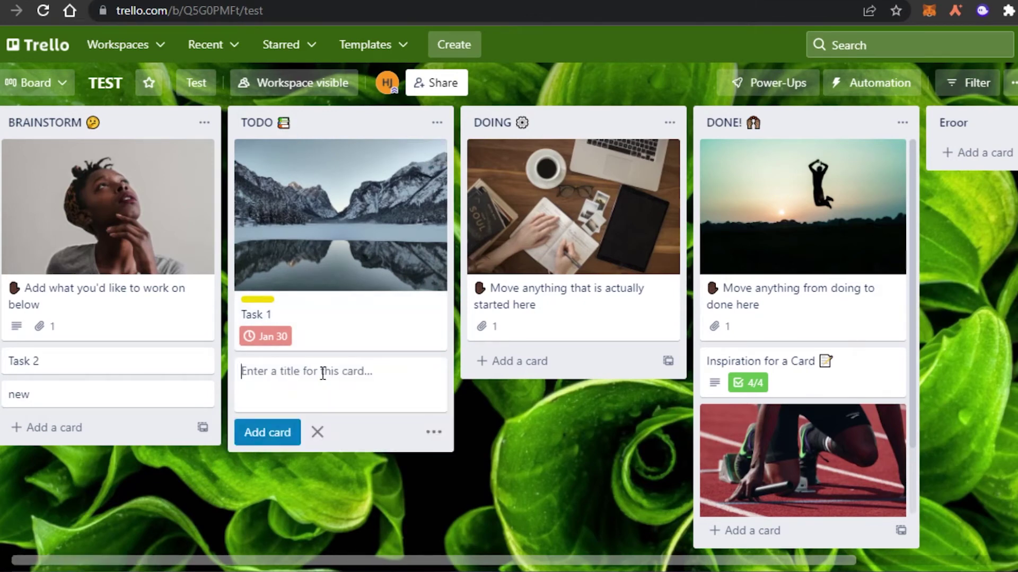
Save the new TODO card titled 'Test Time Tracker' below Task 1.
type("Test Time Tracker")
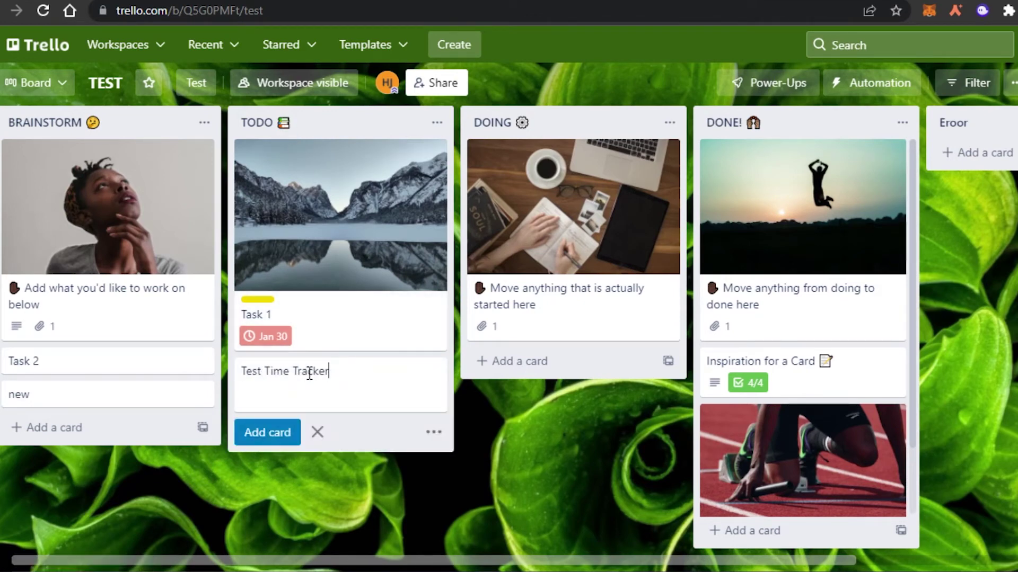
left_click(284, 431)
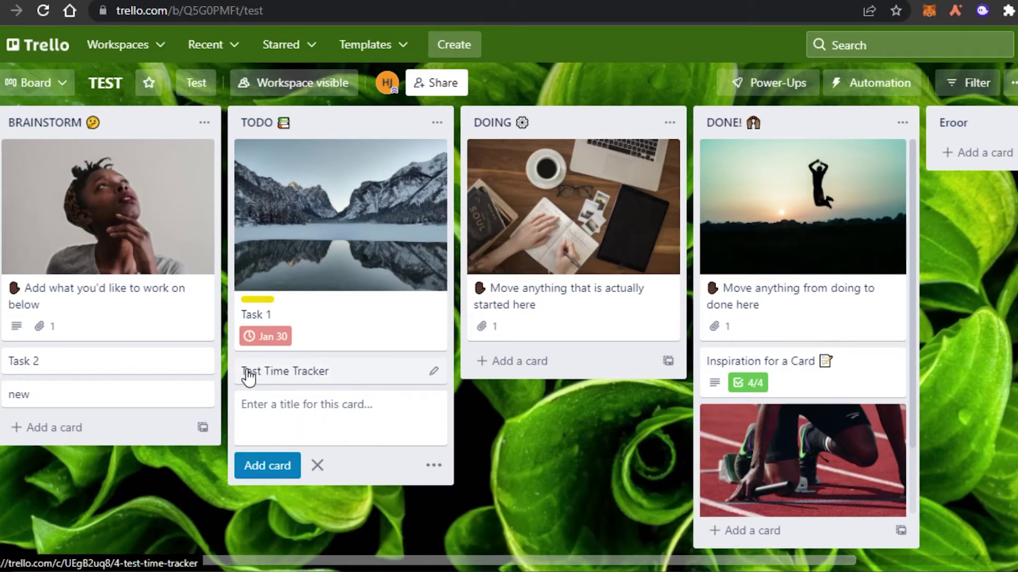
Open the Test Time Tracker card and authorise the Clockify integration's access to the account.
left_click(360, 377)
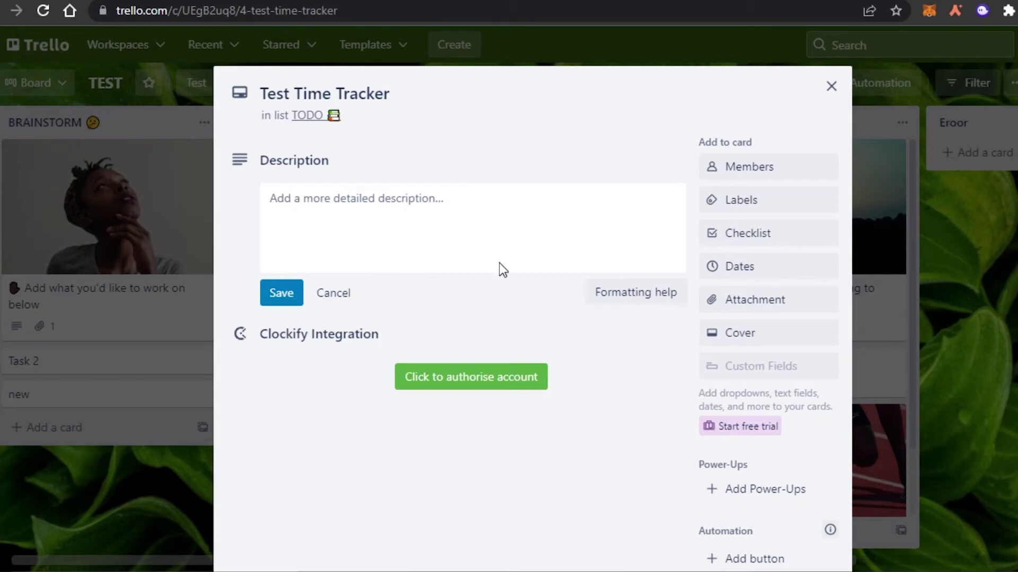
left_click(450, 377)
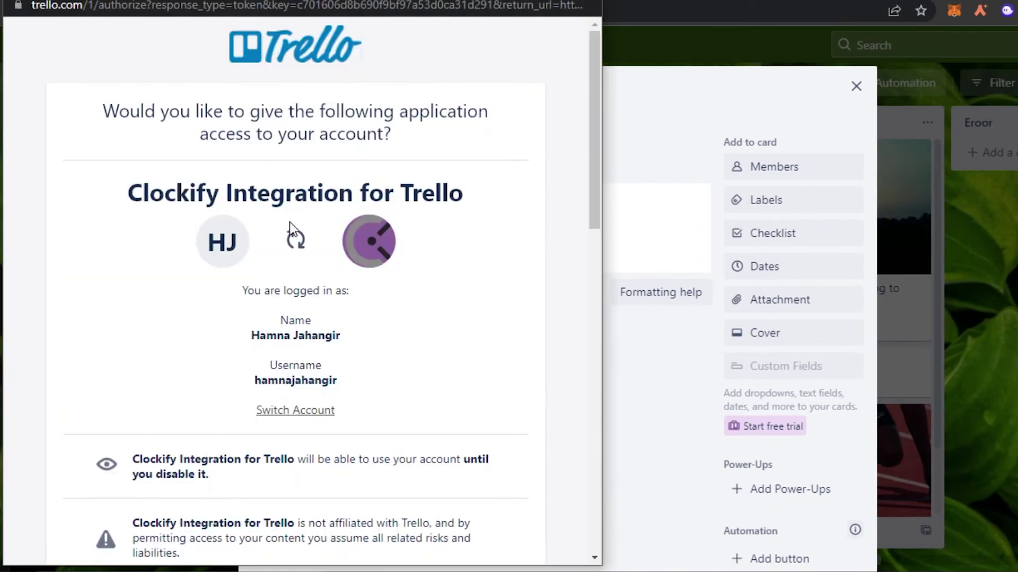
left_click_drag(592, 121, 586, 302)
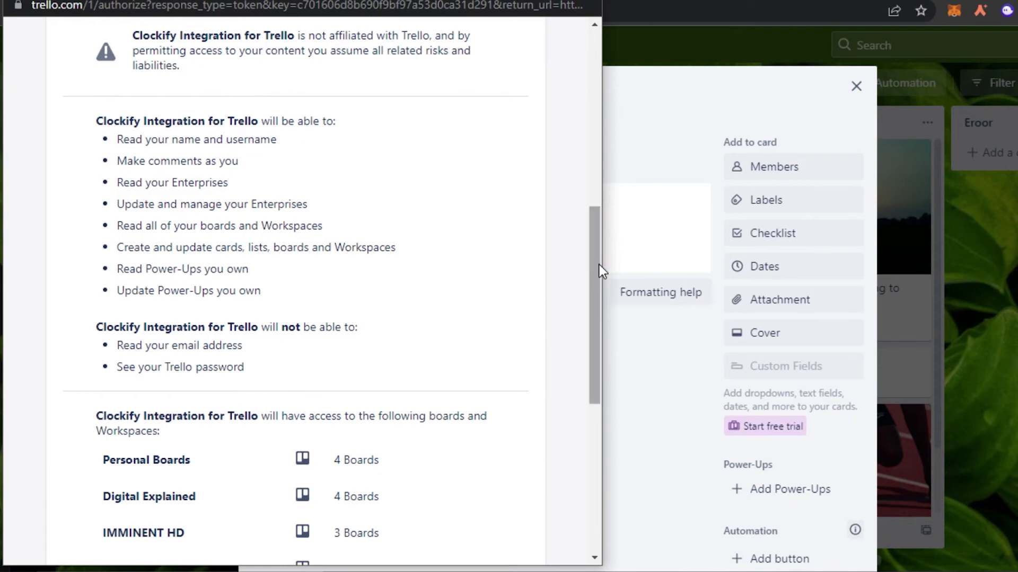
left_click_drag(600, 357, 600, 440)
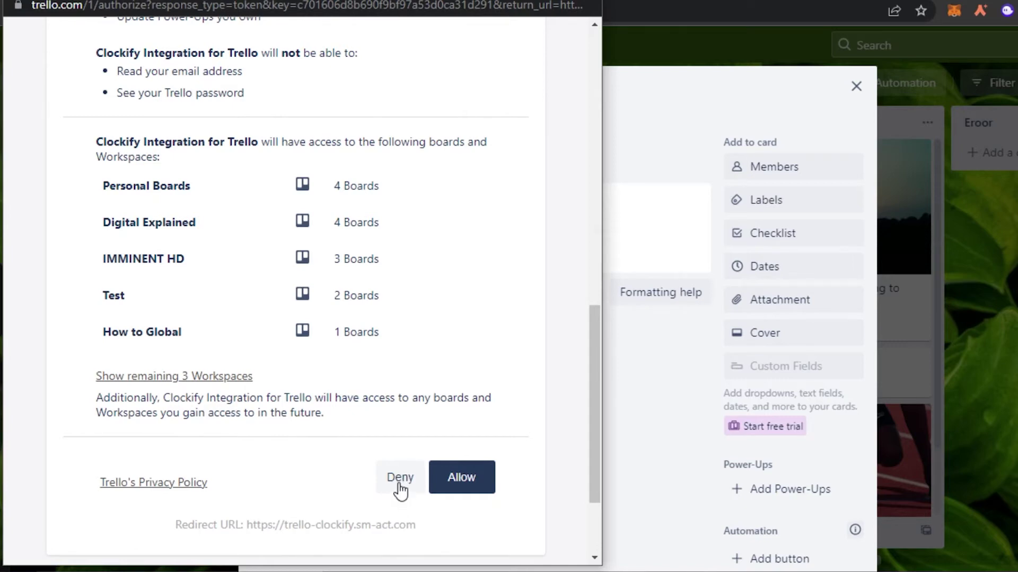
left_click(476, 483)
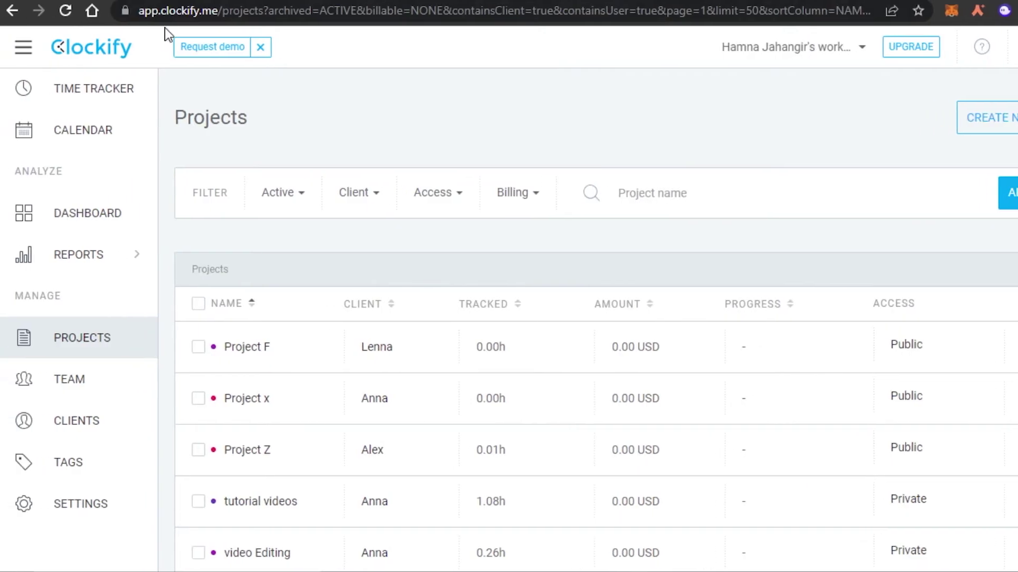
left_click(985, 46)
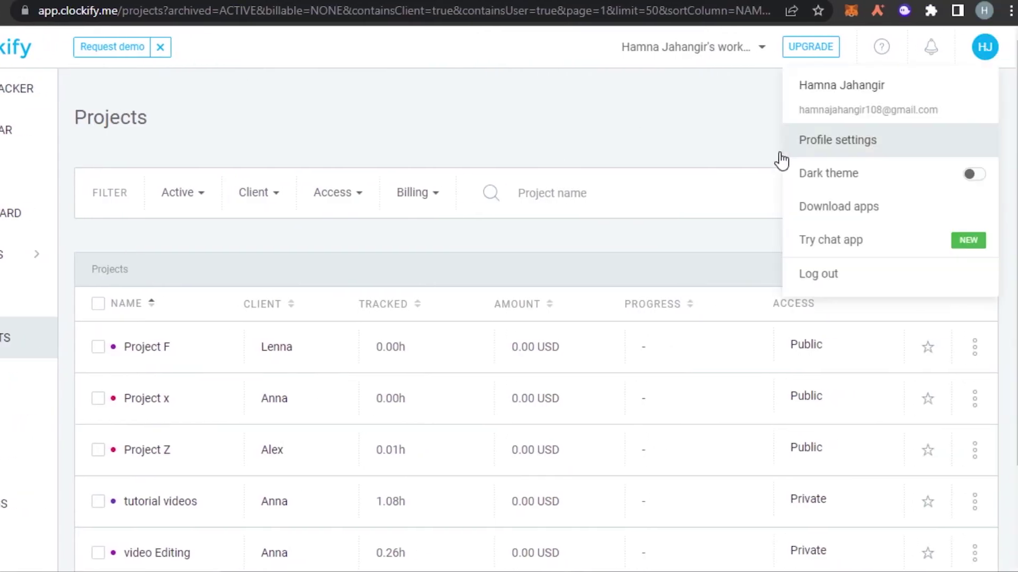
left_click(808, 142)
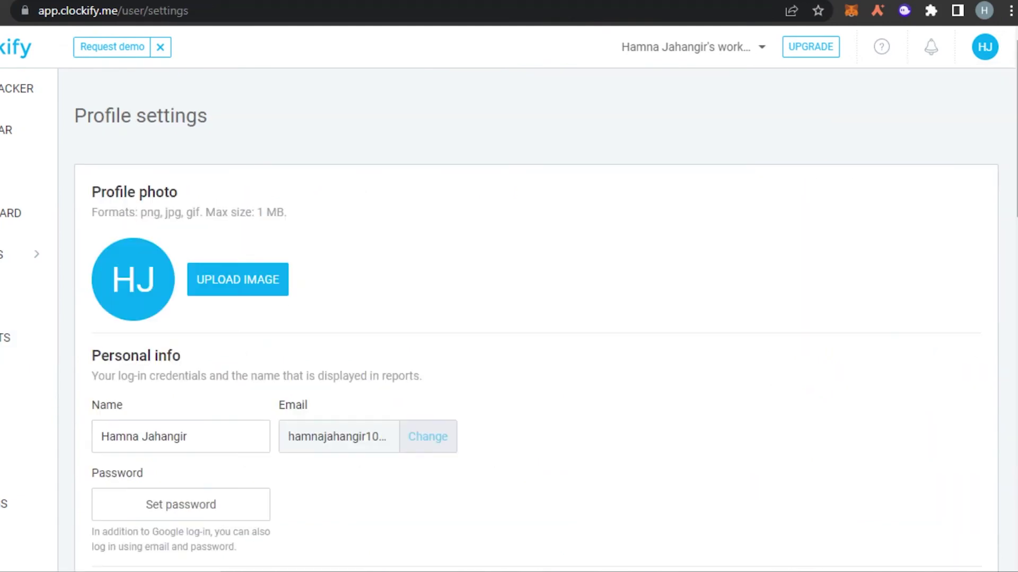
scroll(530, 318, "down", 8)
scroll(402, 403, "down", 10)
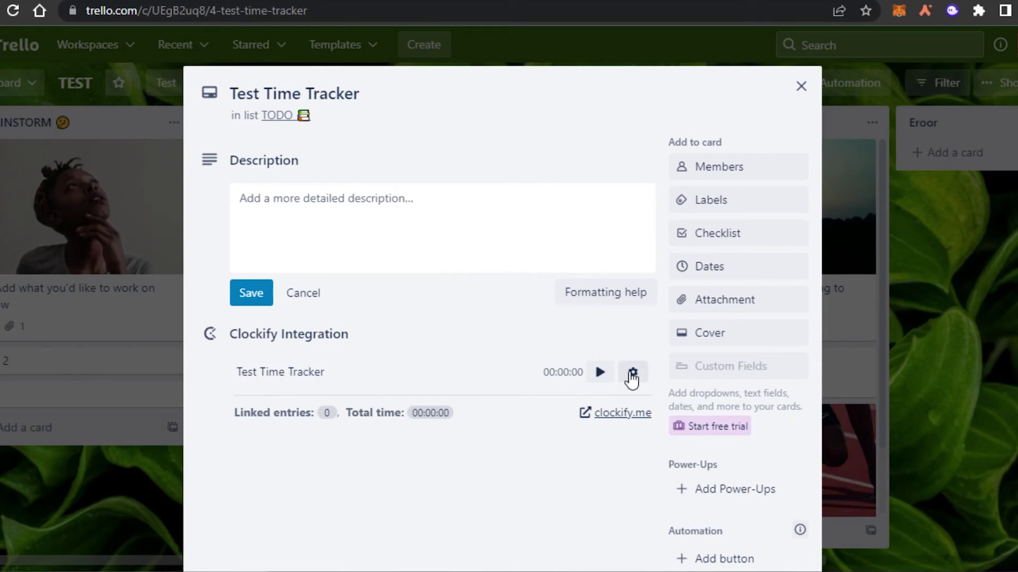
Start the Test Time Tracker card's Clockify timer and open clockify.me to watch it run.
left_click(600, 378)
left_click(614, 413)
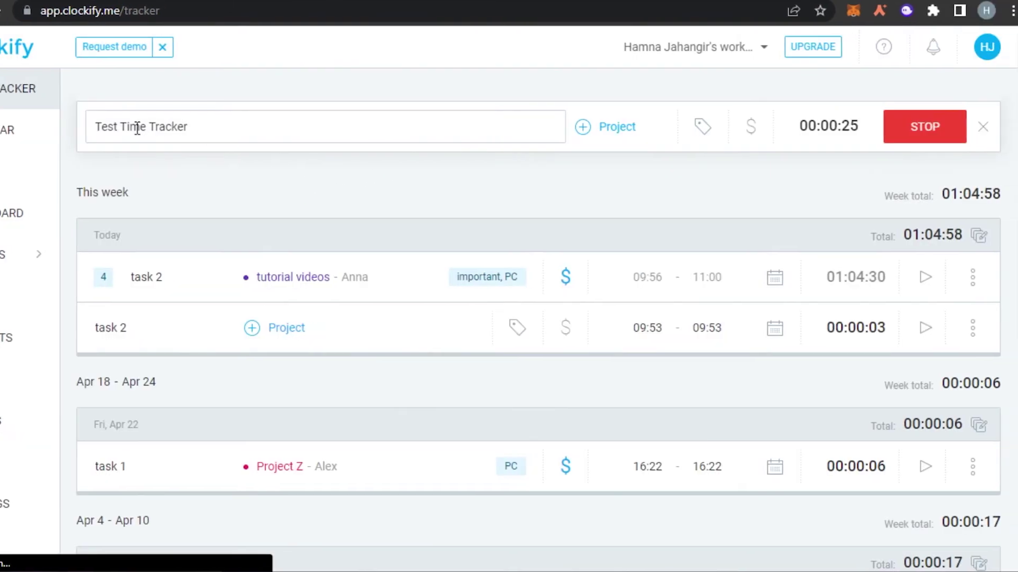
Check the running Test Time Tracker entry and the API key in Clockify's user settings.
left_click(333, 141)
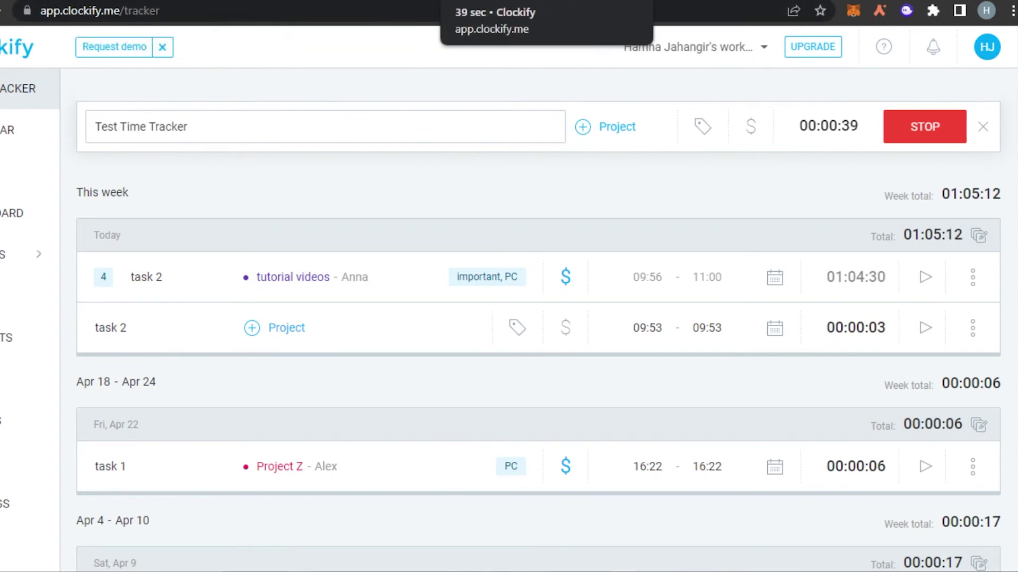
left_click(127, 1)
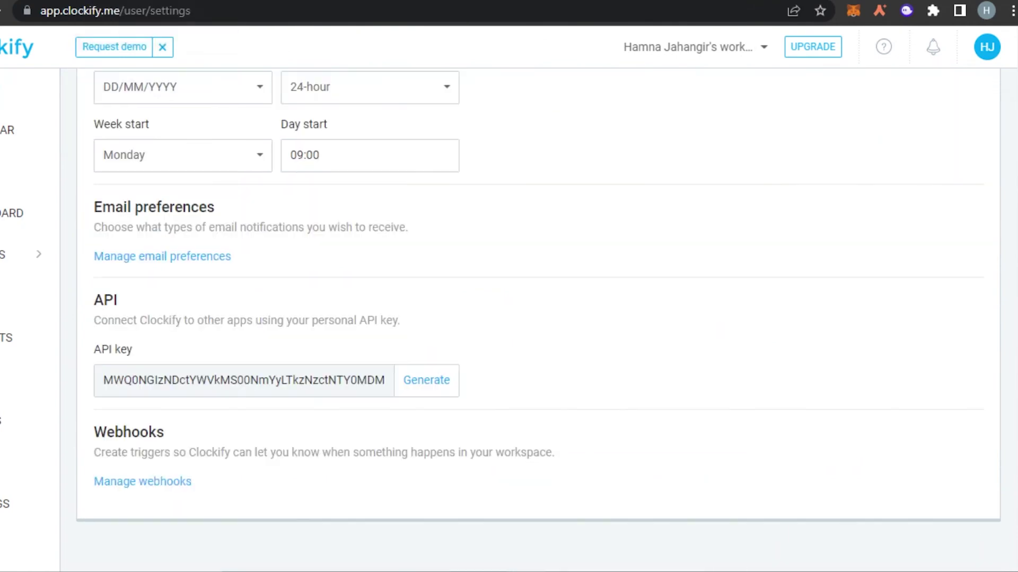
key("ctrl+shift+Tab")
key("ctrl+Tab")
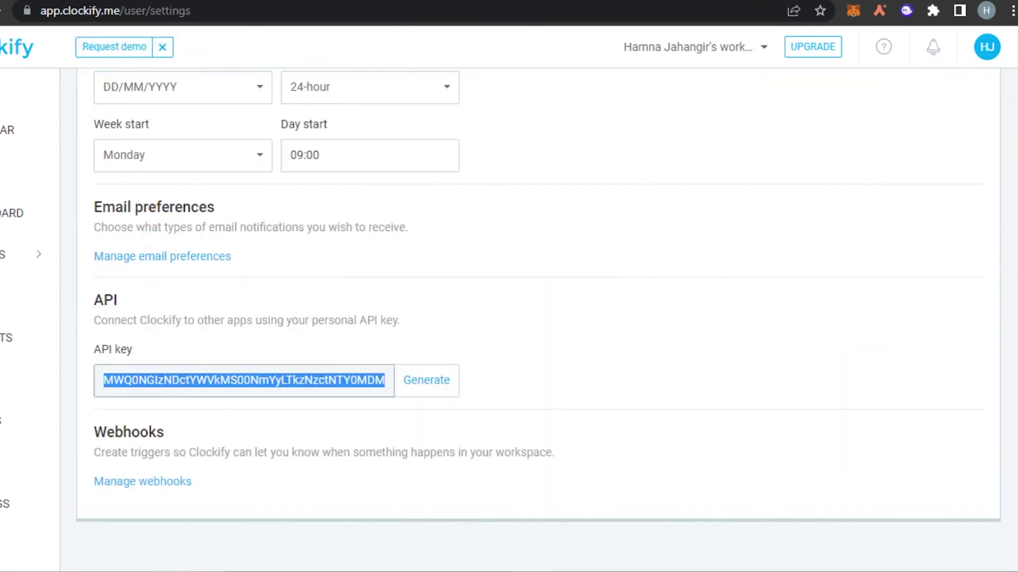
key("ctrl+shift+Tab")
Stop the Test Time Tracker timer, logging a 00:00:52 entry, and close the card.
key("ctrl+shift+Tab")
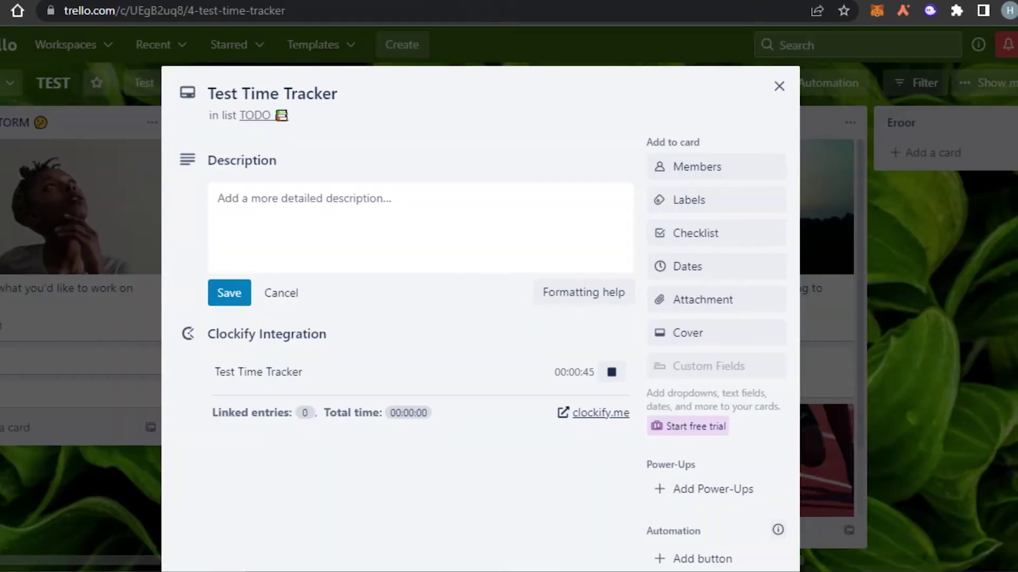
key("ctrl+Tab")
key("ctrl+shift+Tab")
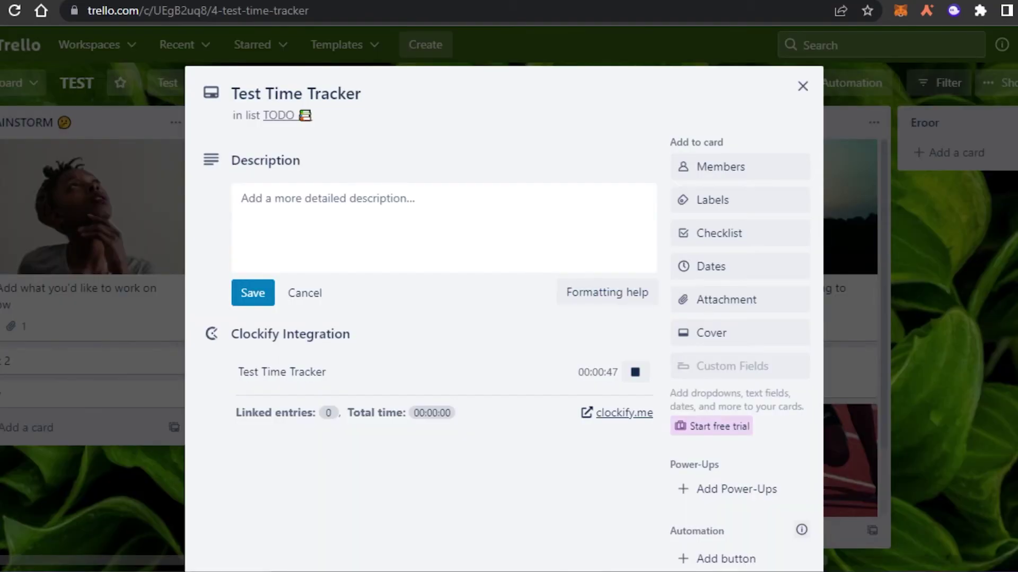
left_click(635, 372)
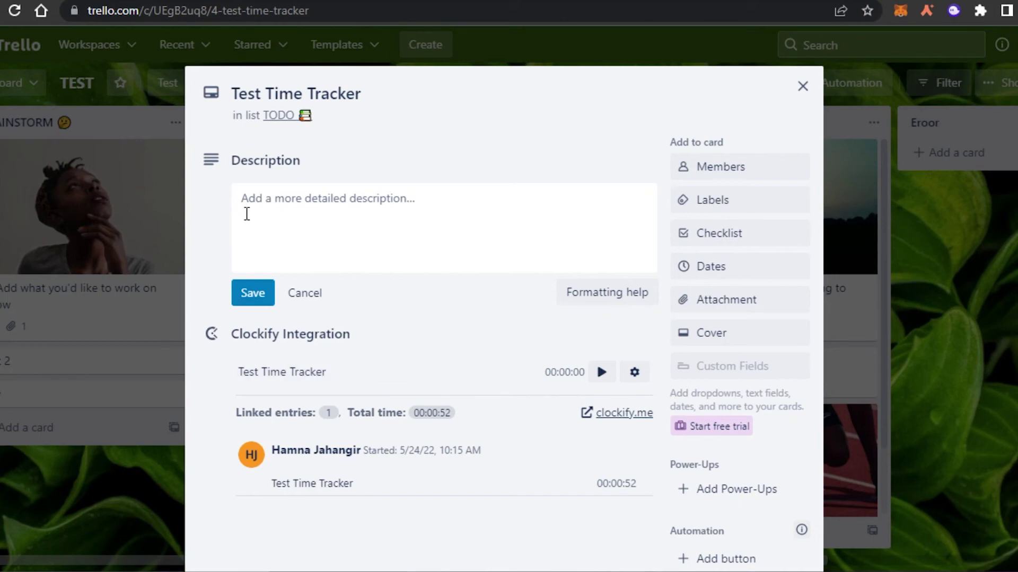
left_click(286, 239)
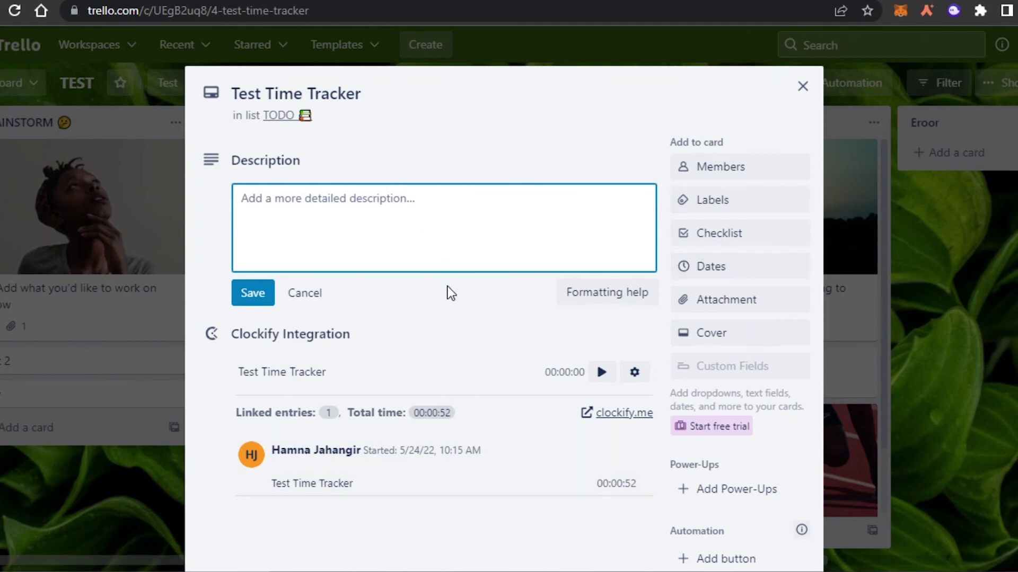
left_click(803, 87)
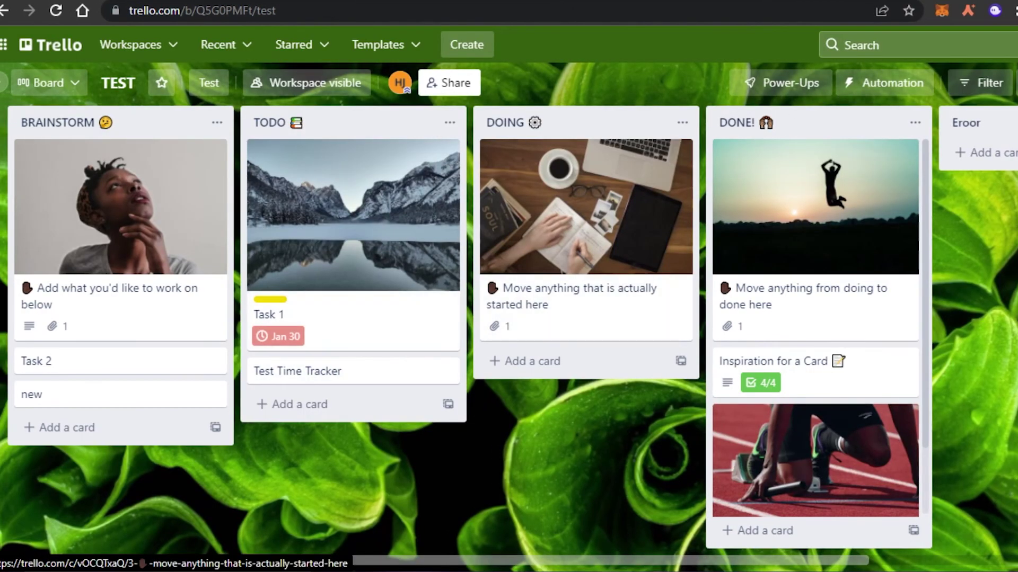
left_click(527, 22)
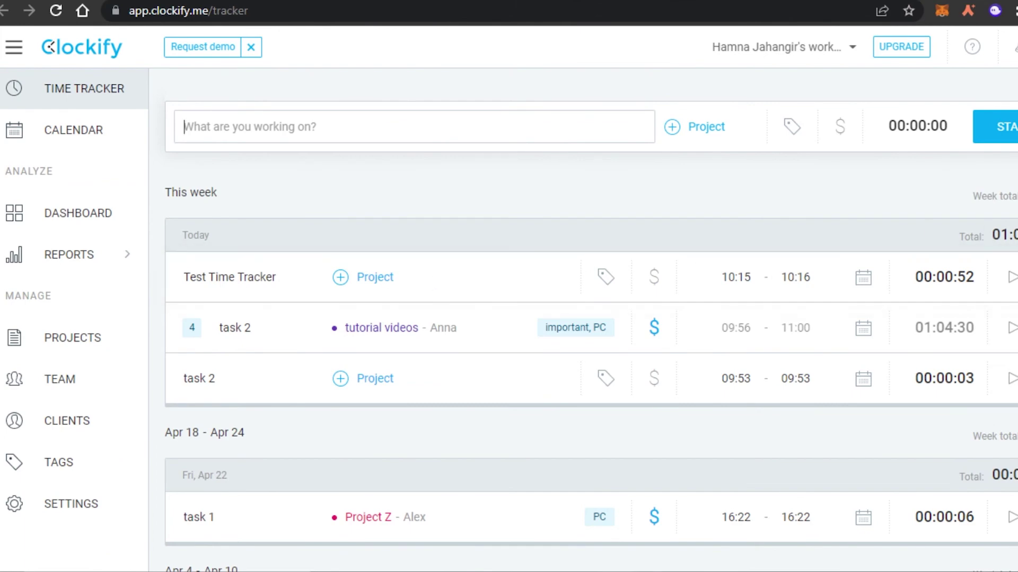
key("ctrl+tab")
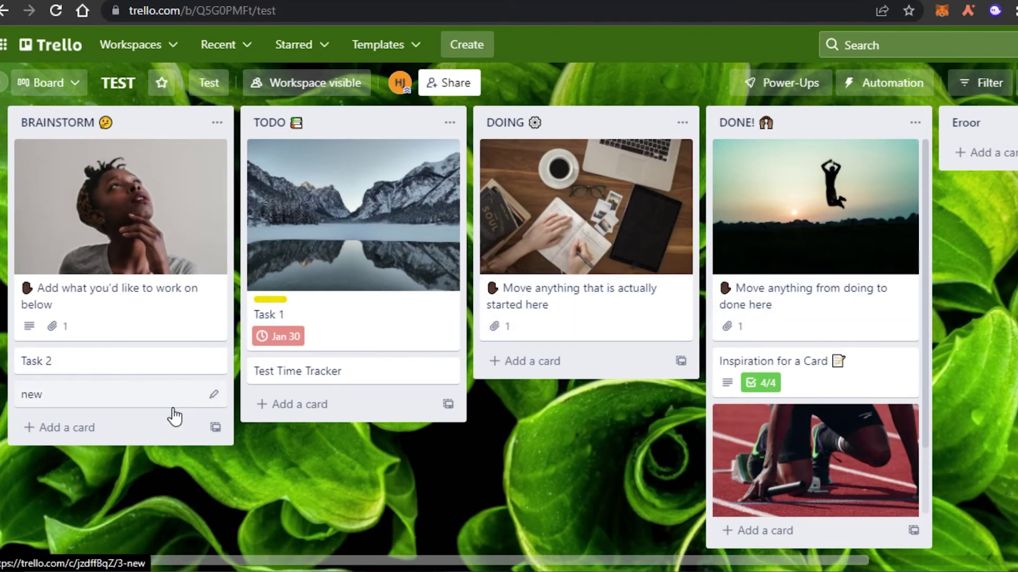
Add a card named 'new' to BRAINSTORM and start its Clockify timer.
left_click(157, 427)
type("new")
key("Return")
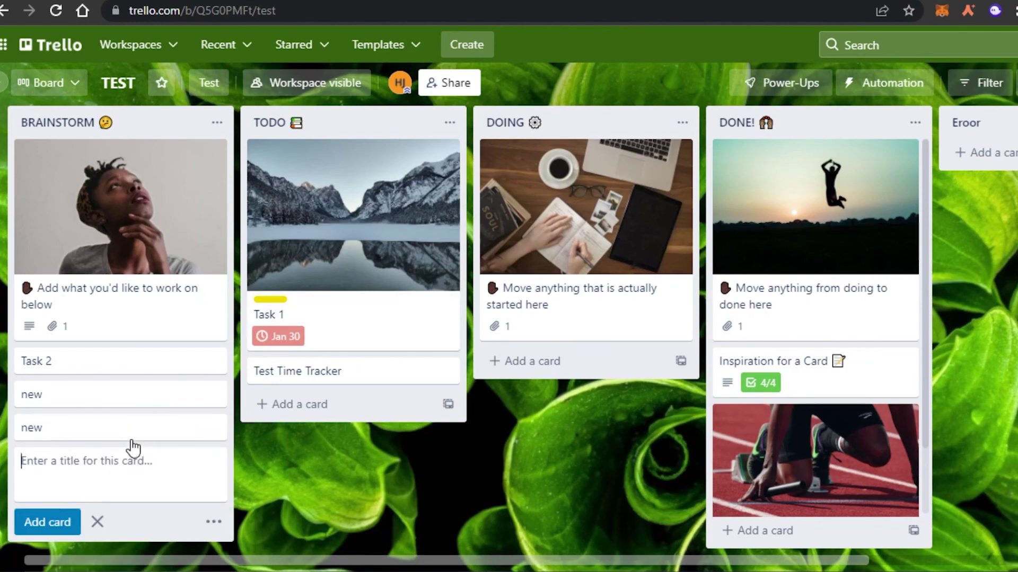
left_click(127, 430)
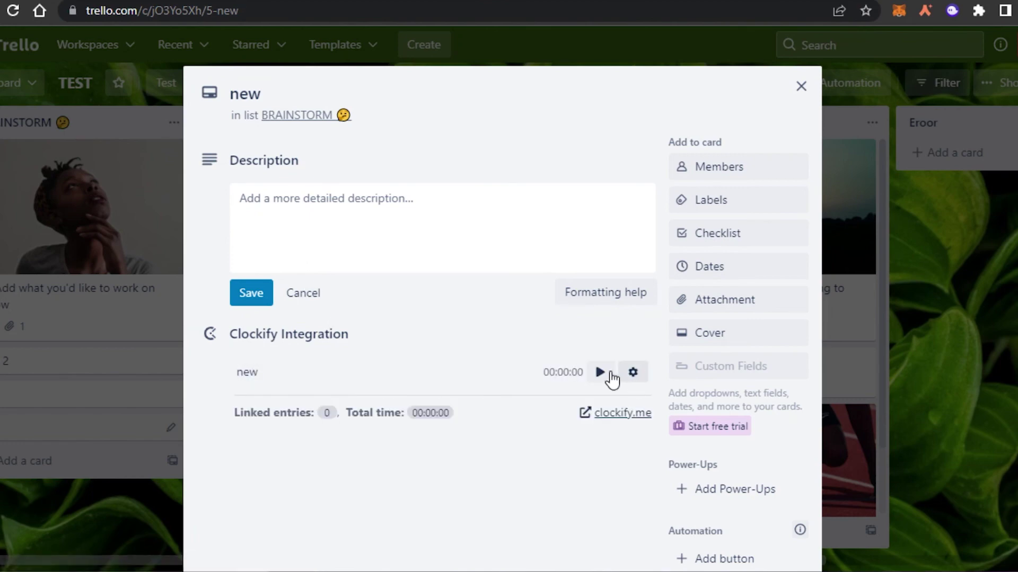
left_click(600, 373)
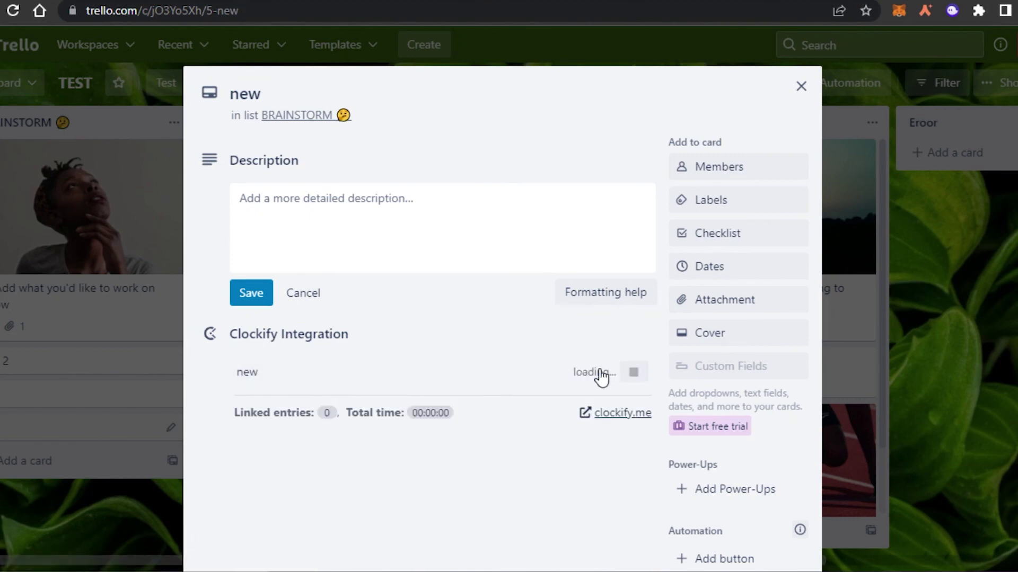
Add a member and labels, including To do, to the new card.
left_click(728, 168)
left_click(711, 308)
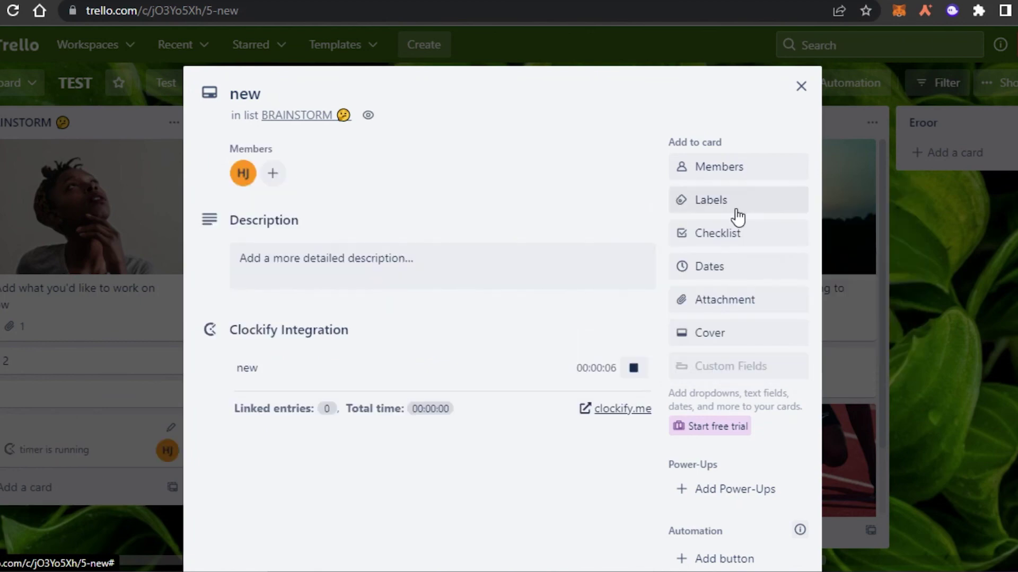
left_click(733, 206)
left_click(736, 212)
Set the new card's due date to May 26.
left_click(713, 268)
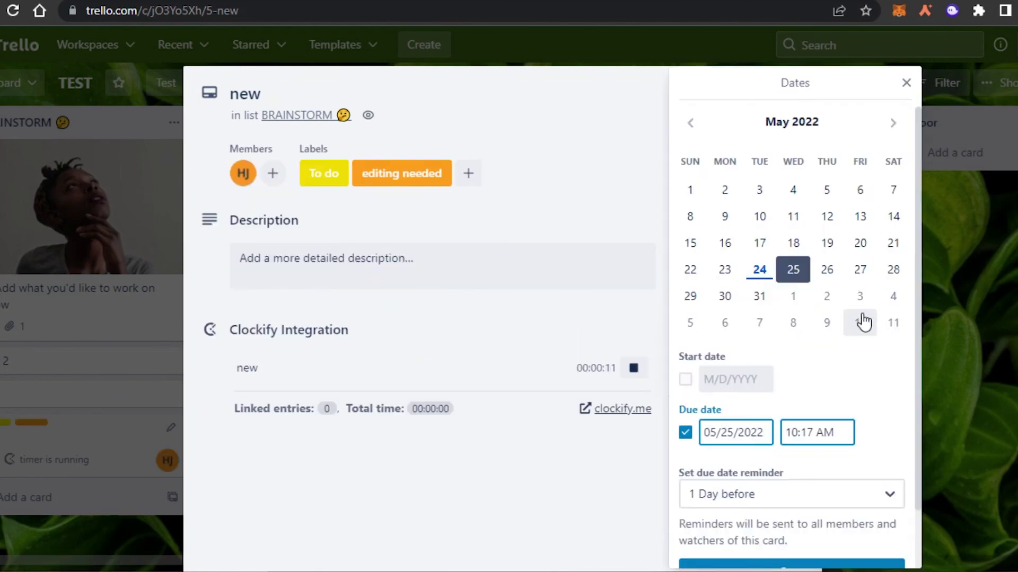
left_click(841, 278)
scroll(872, 454, "down", 3)
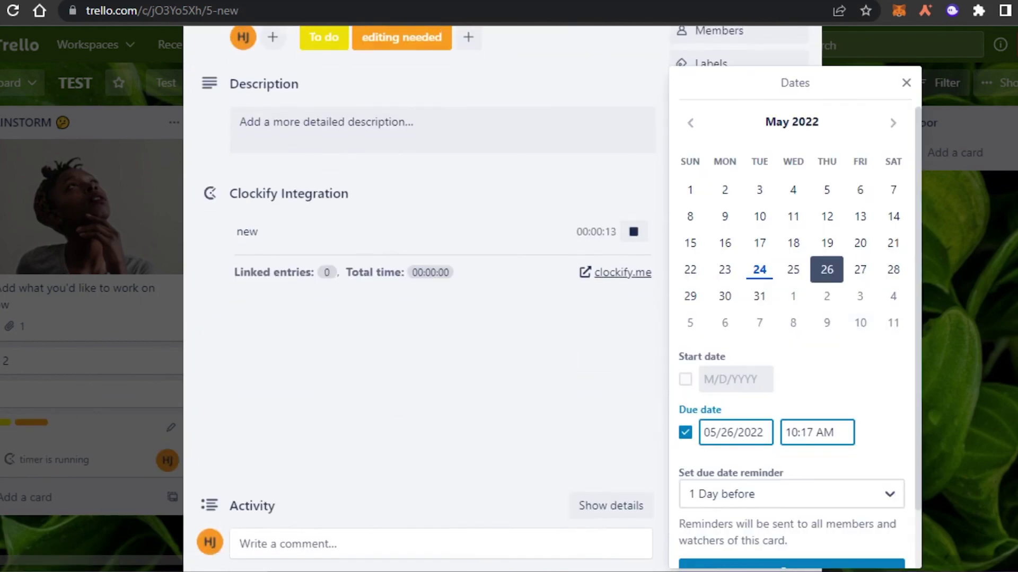
left_click(791, 564)
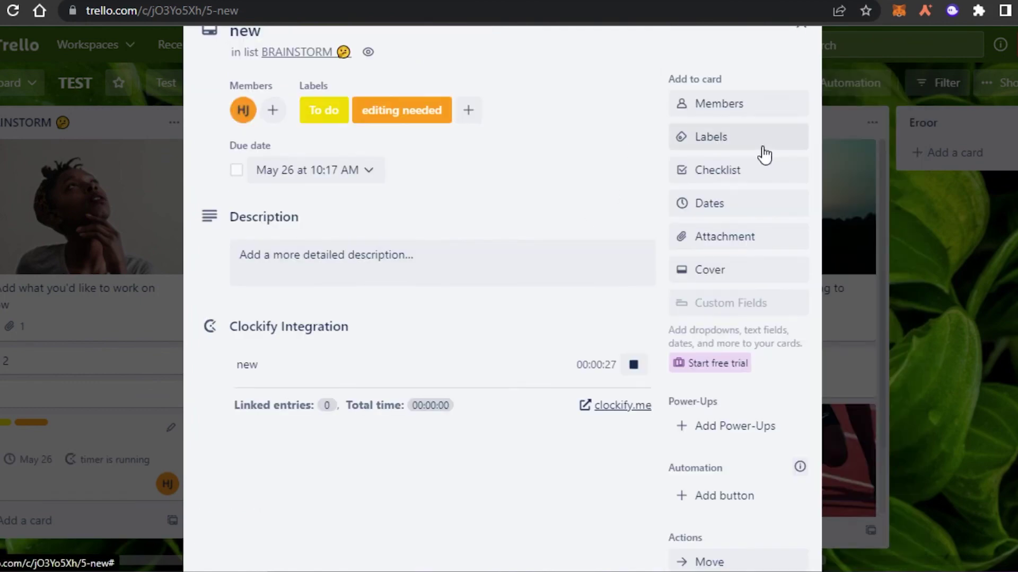
Give the new card an orange cover and close it.
left_click(709, 269)
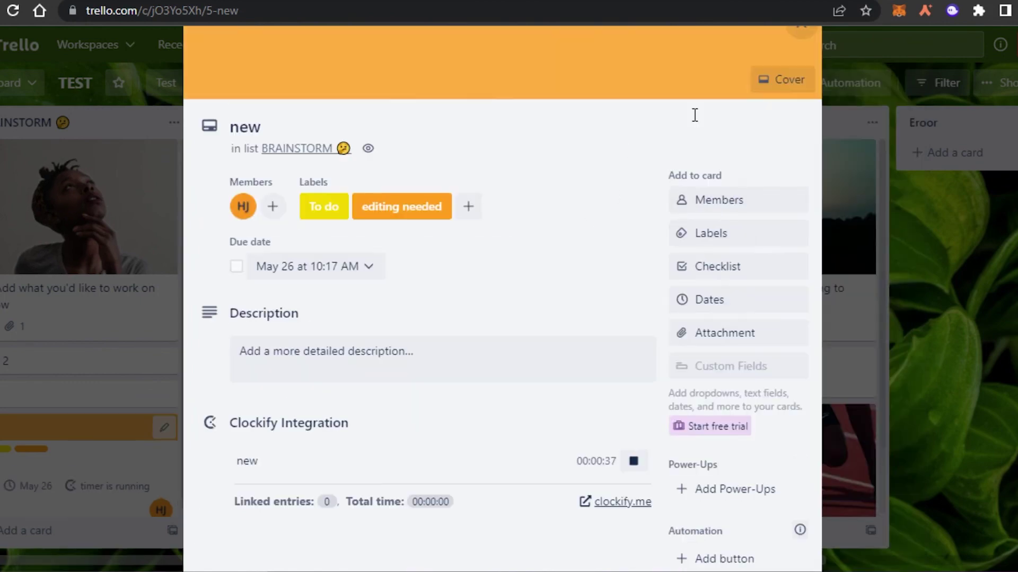
scroll(502, 296, "down", 3)
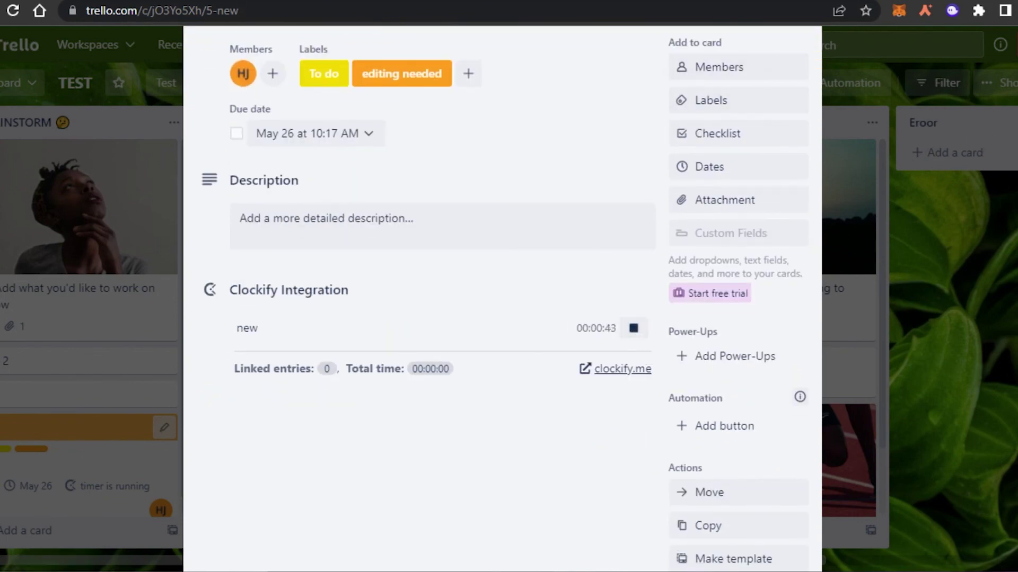
scroll(503, 295, "up", 3)
left_click(800, 87)
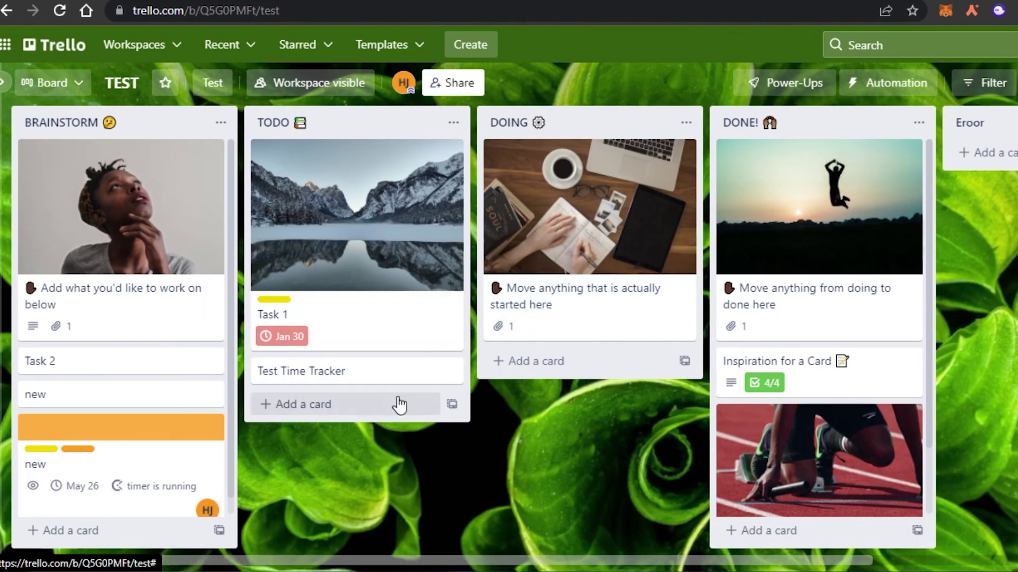
Stop the new card's Clockify timer, logging a 00:01:01 entry, and close the card.
left_click(149, 496)
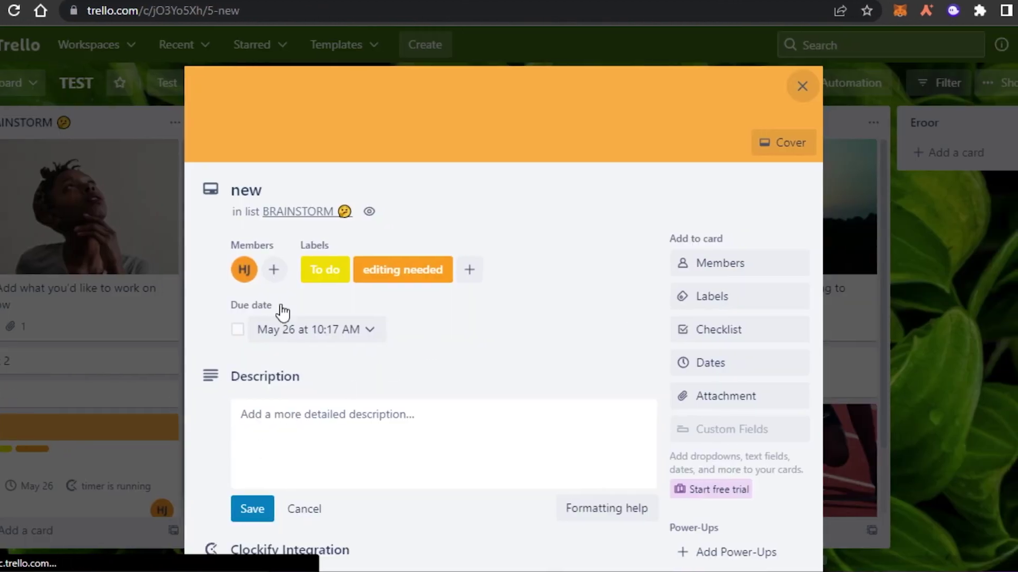
scroll(504, 318, "down", 4)
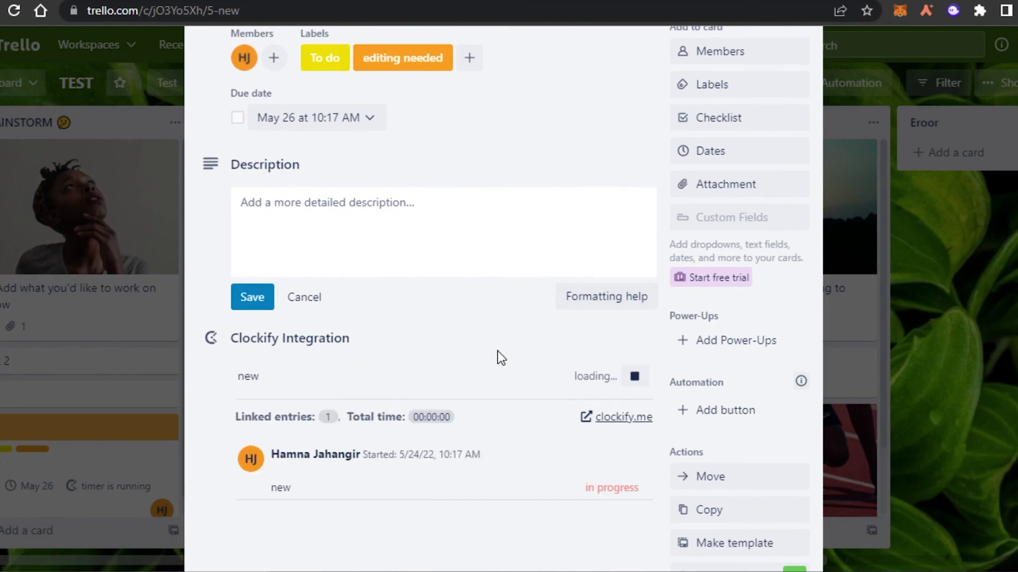
left_click(634, 376)
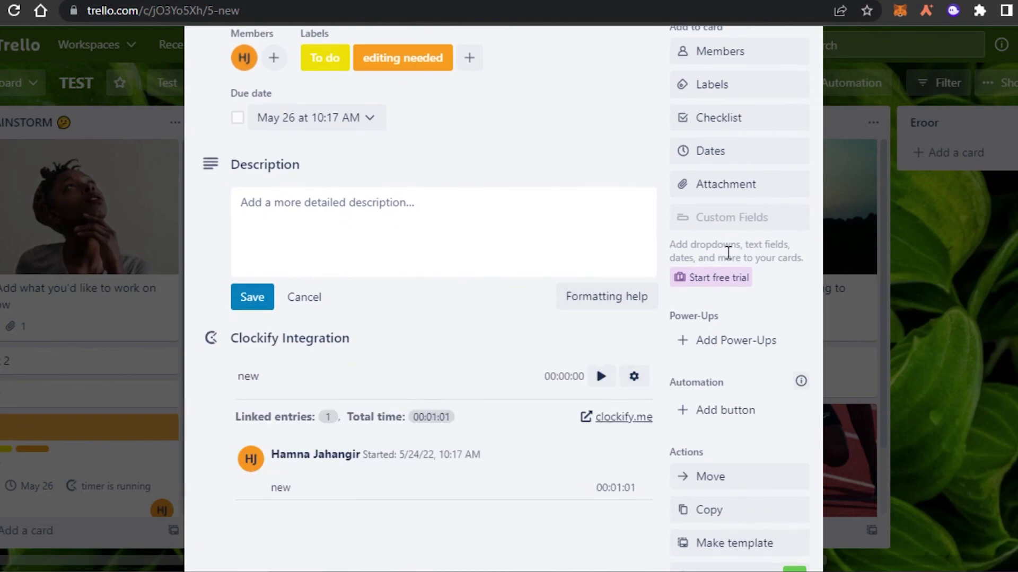
scroll(634, 376, "up", 4)
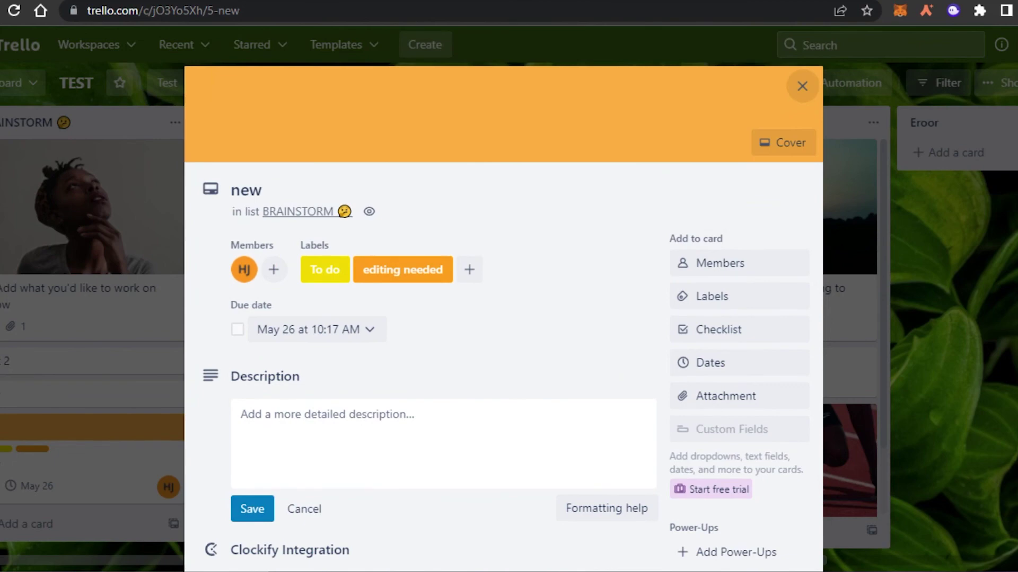
left_click(789, 86)
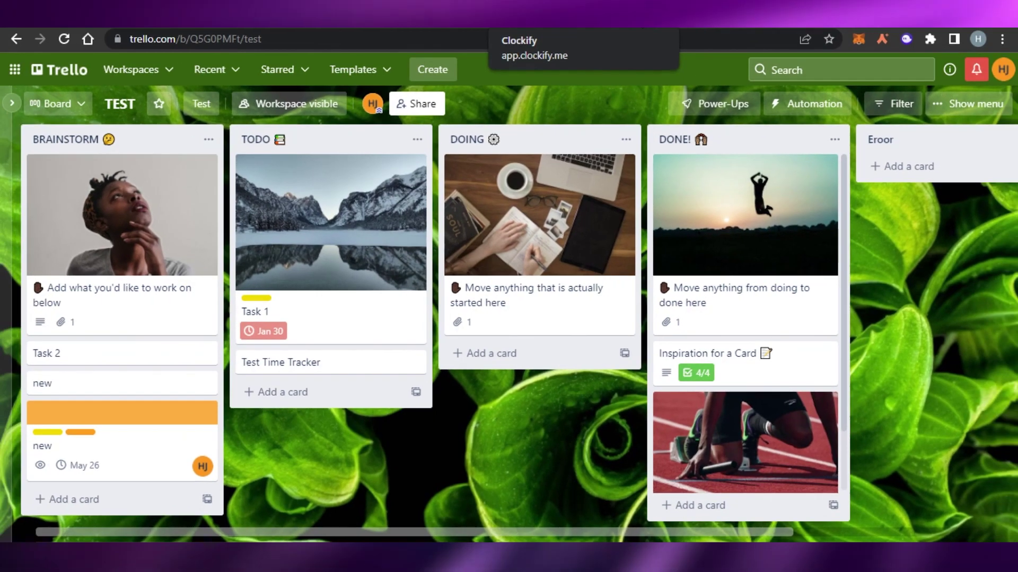
left_click(546, 15)
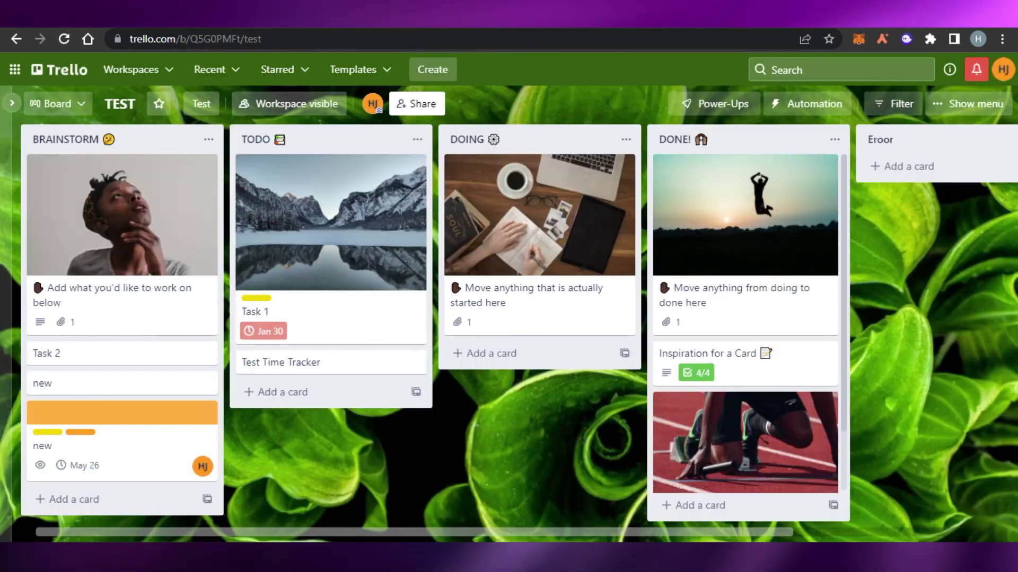
left_click(371, 15)
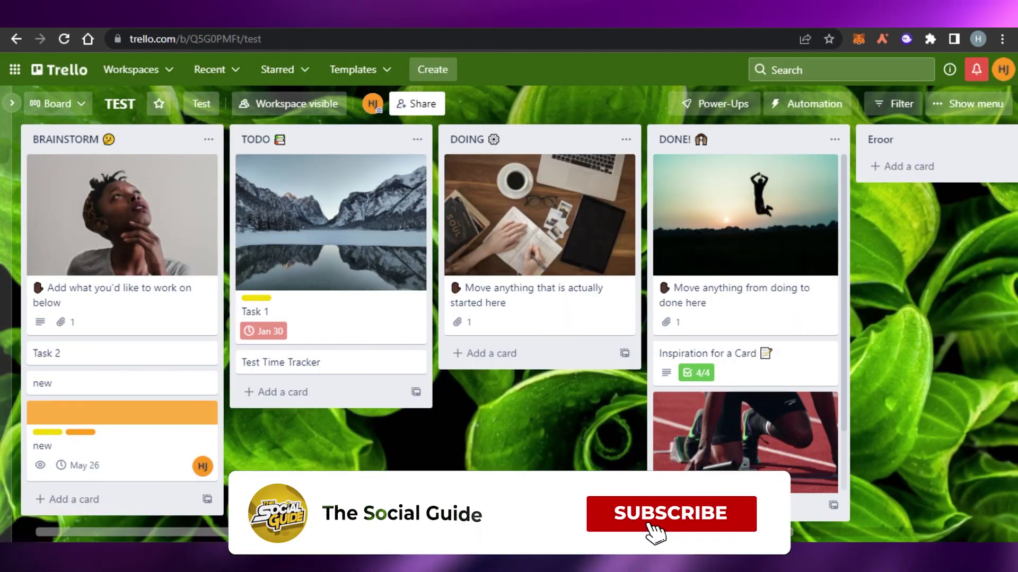